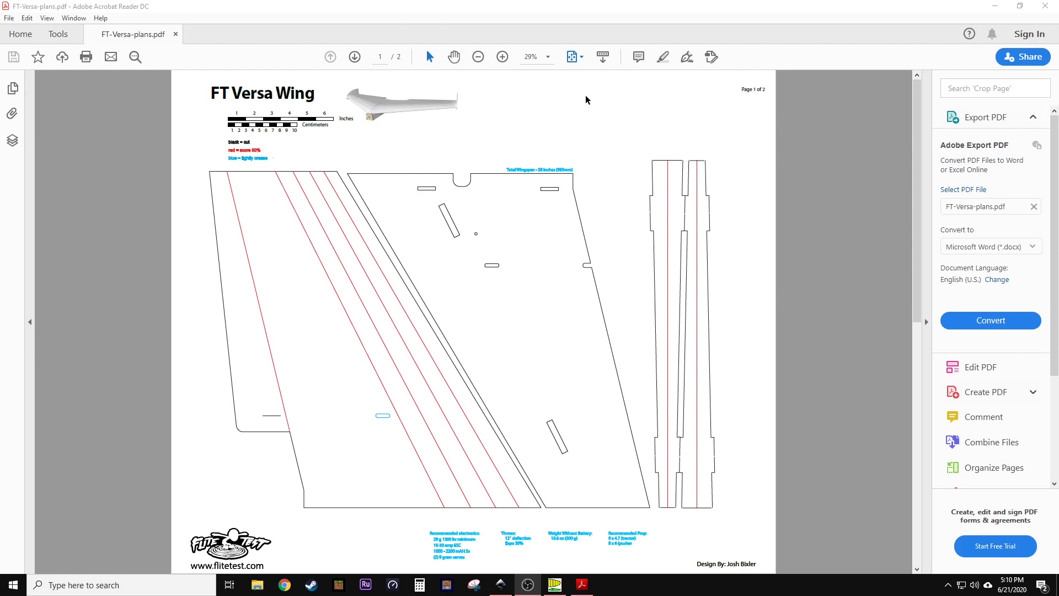
Step: Switch to the Inkscape plan drawing and select the wing outline shape
click(501, 584)
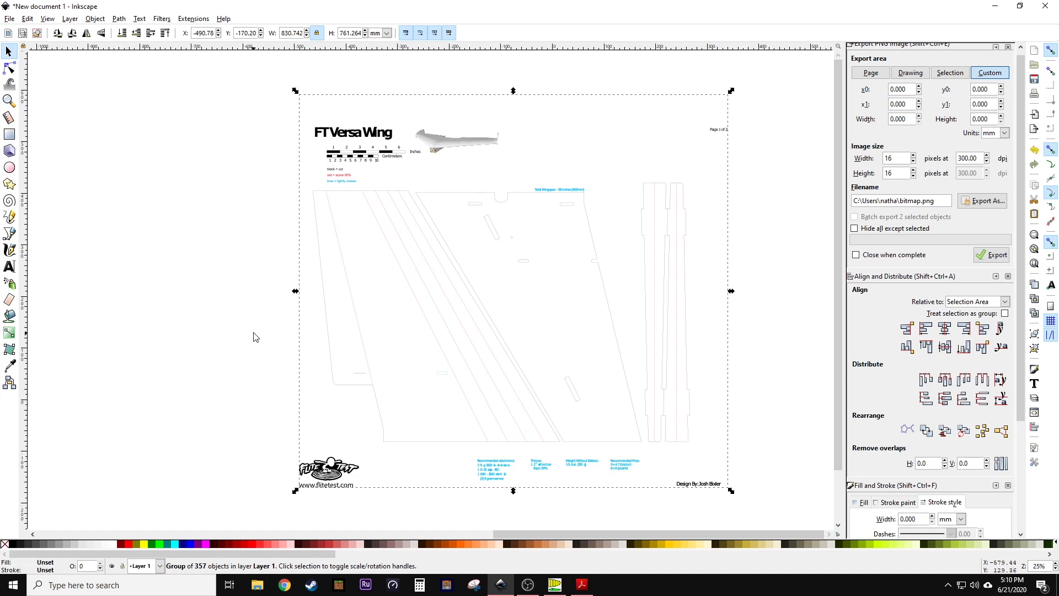
shift+scroll(278, 357, left, 15)
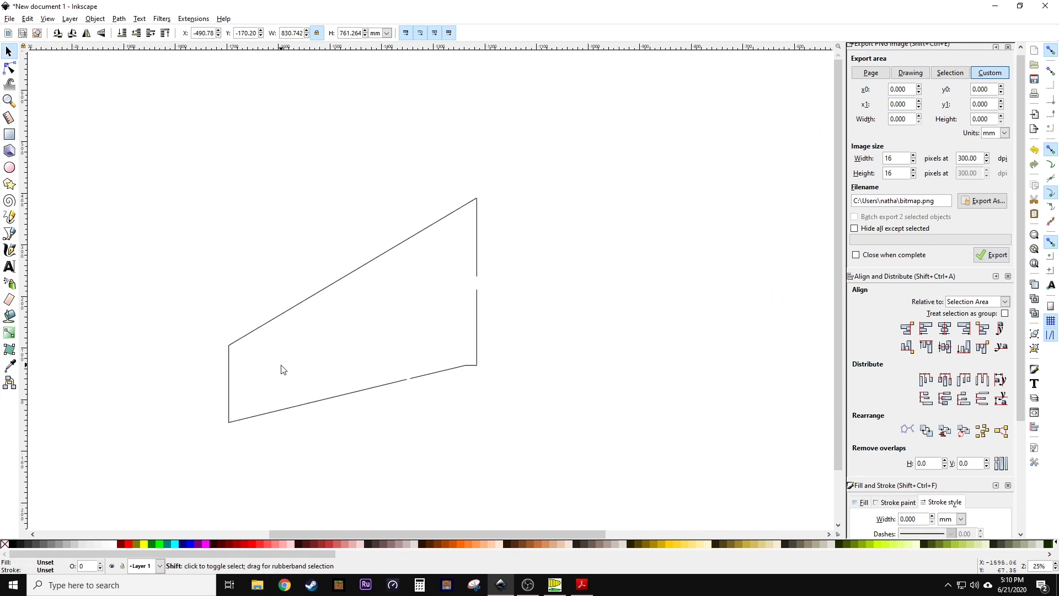
click(450, 242)
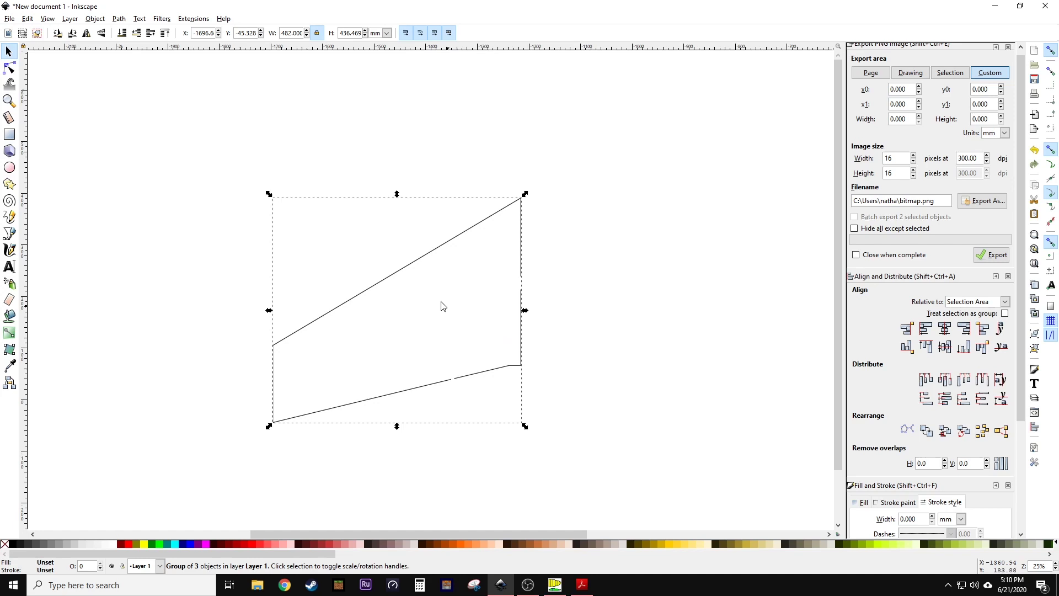
Step: Scroll the canvas to the wing piece labelled 266, 154, 325 and 982
shift+scroll(438, 337, right, 10)
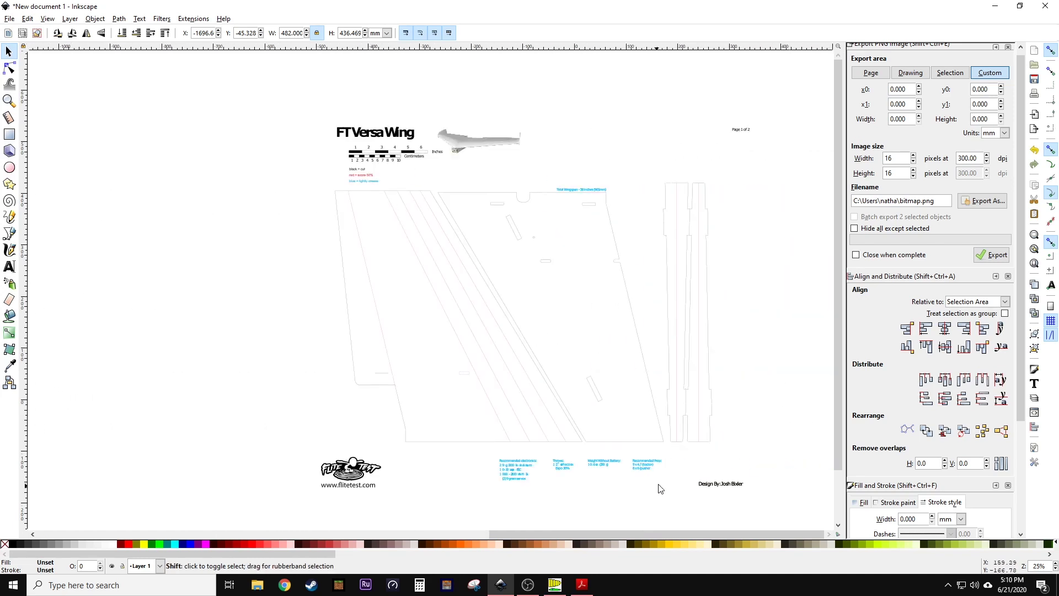
ctrl+scroll(587, 186, up, 4)
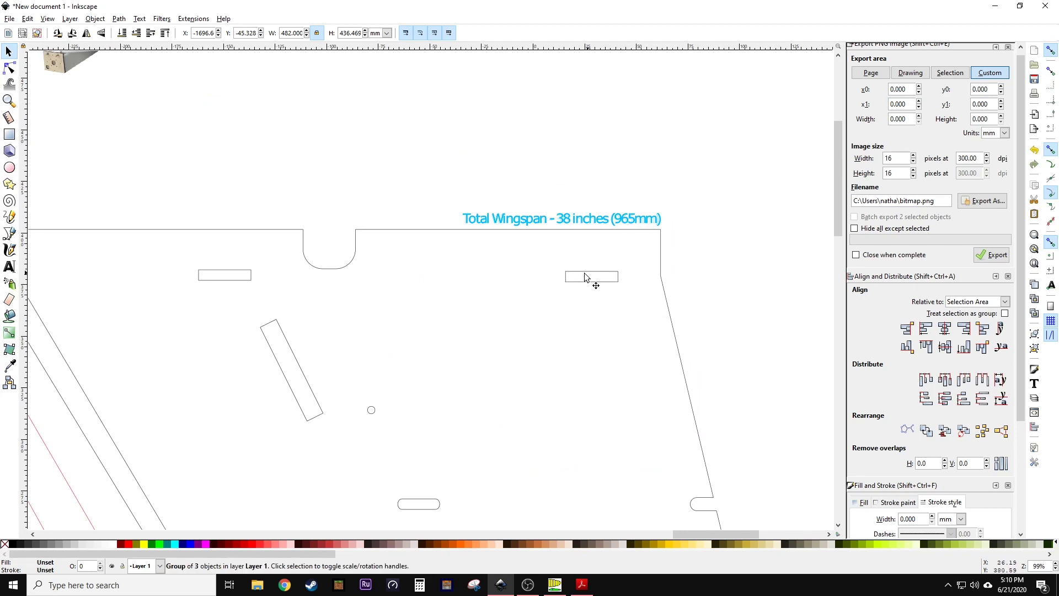
shift+scroll(574, 283, right, 2)
shift+scroll(572, 284, right, 3)
ctrl+scroll(437, 335, down, 5)
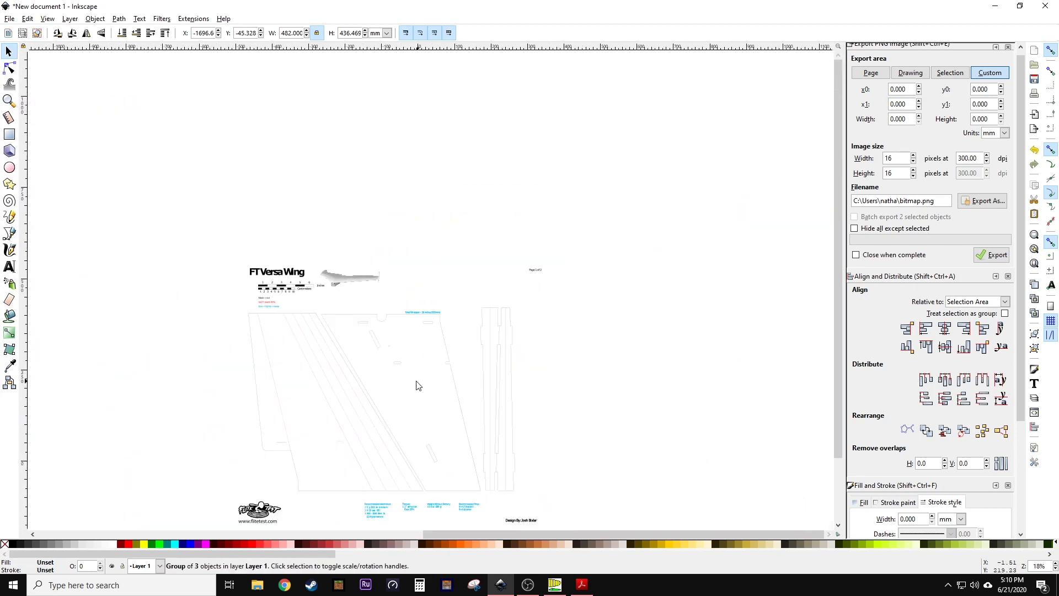
scroll(408, 430, down, 5)
shift+scroll(336, 398, left, 4)
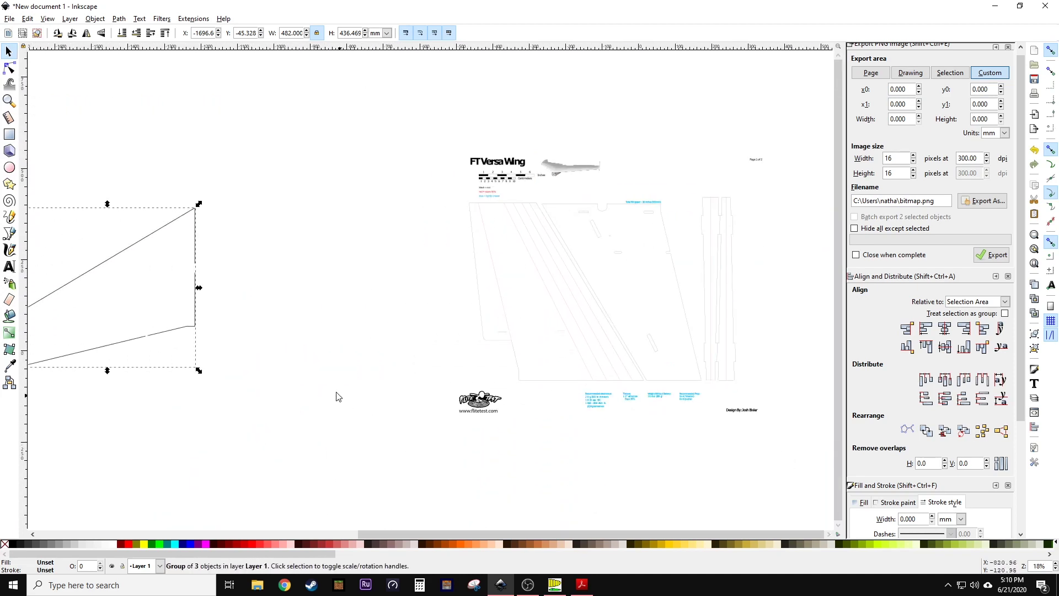
ctrl+scroll(329, 369, up, 1)
shift+scroll(342, 366, left, 10)
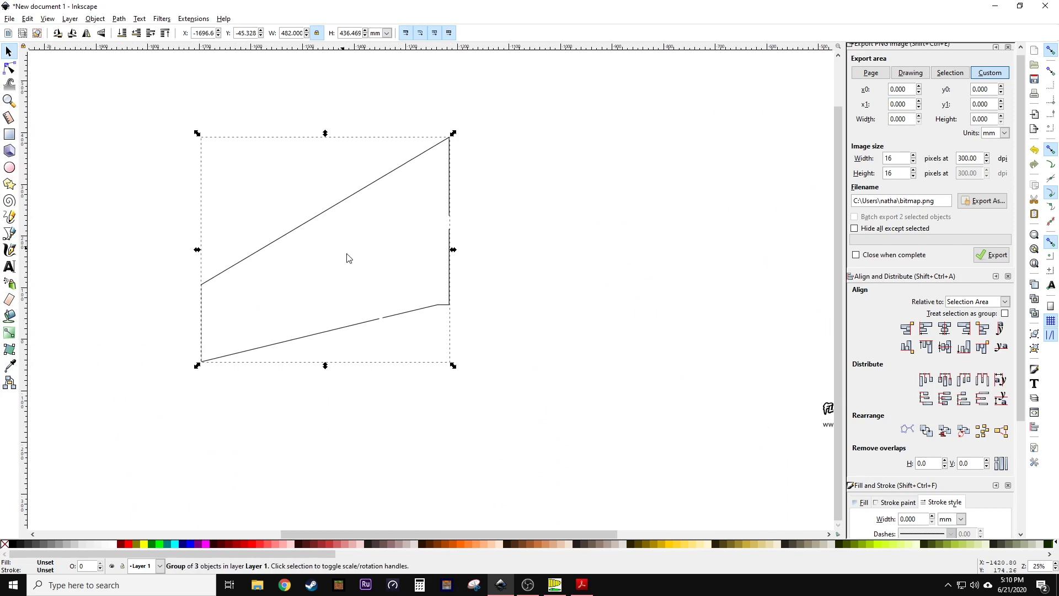
shift+scroll(362, 342, left, 20)
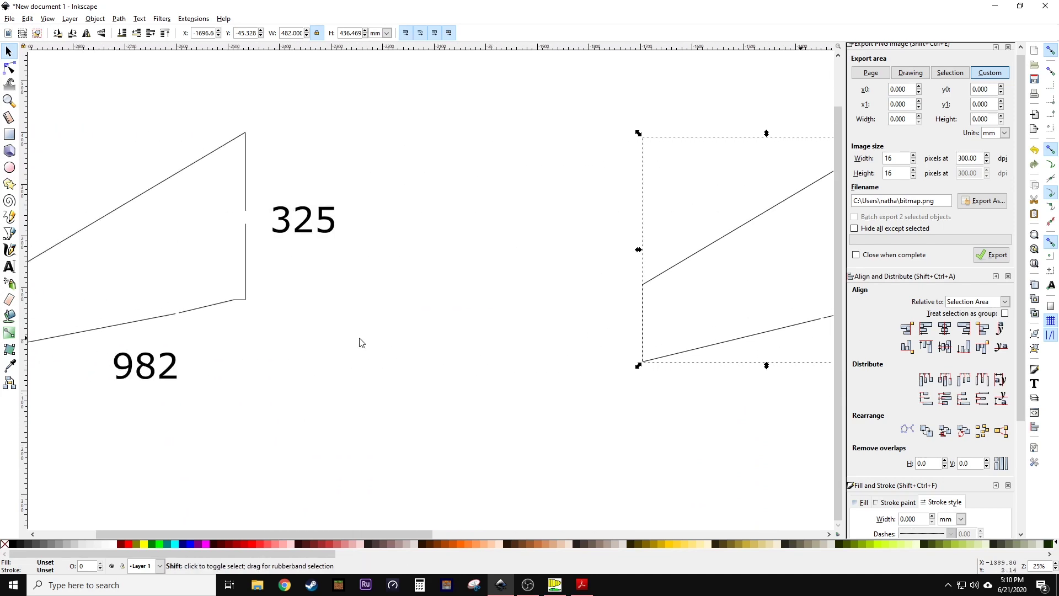
scroll(386, 339, up, 1)
shift+scroll(395, 333, left, 2)
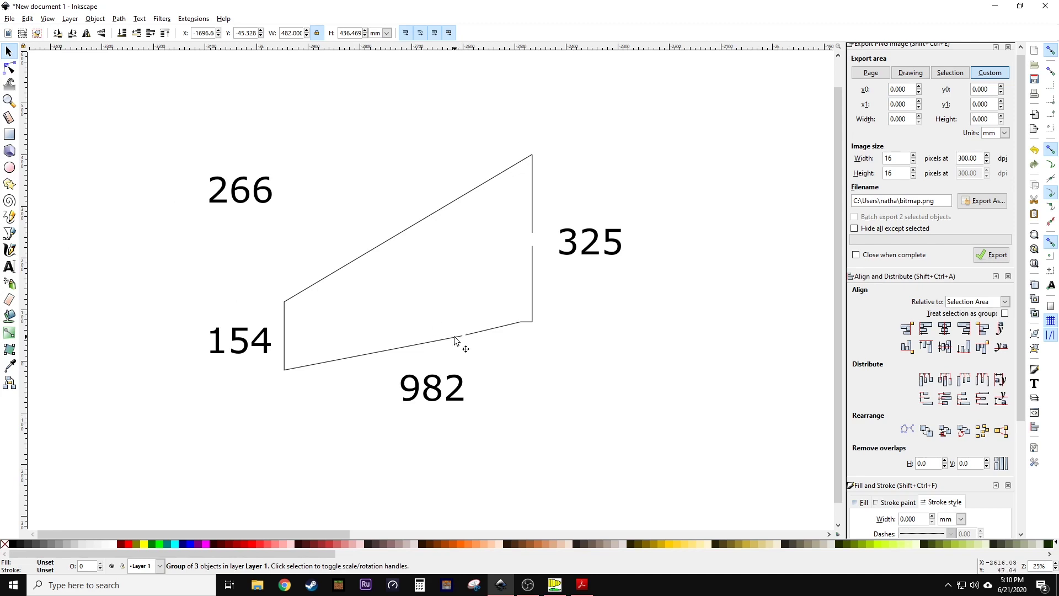
Step: Edit the wing's 982 bottom-edge label so it reads 482
click(447, 393)
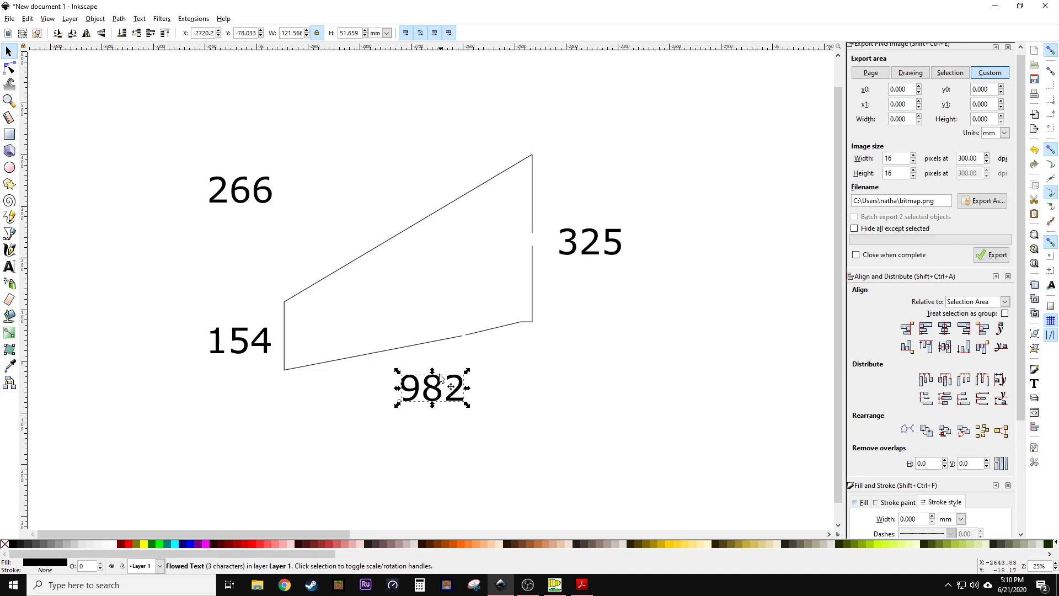
click(443, 339)
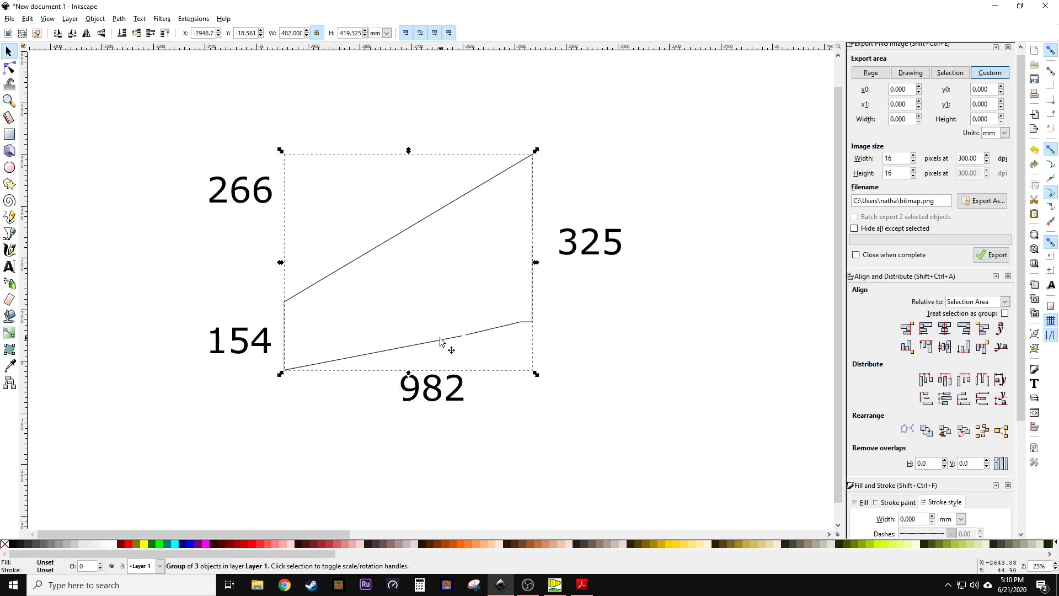
double_click(438, 393)
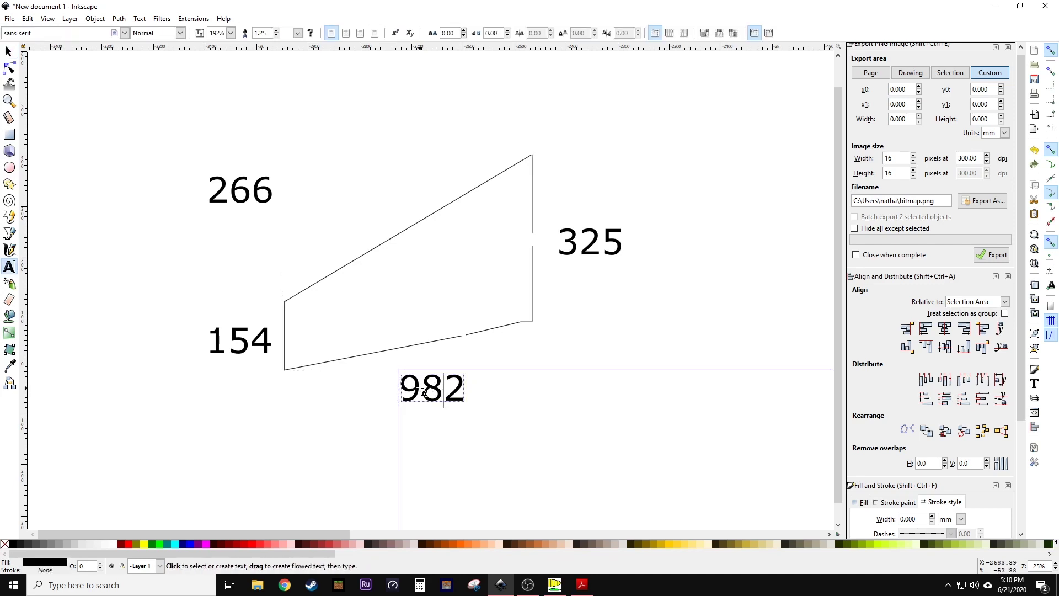
click(424, 390)
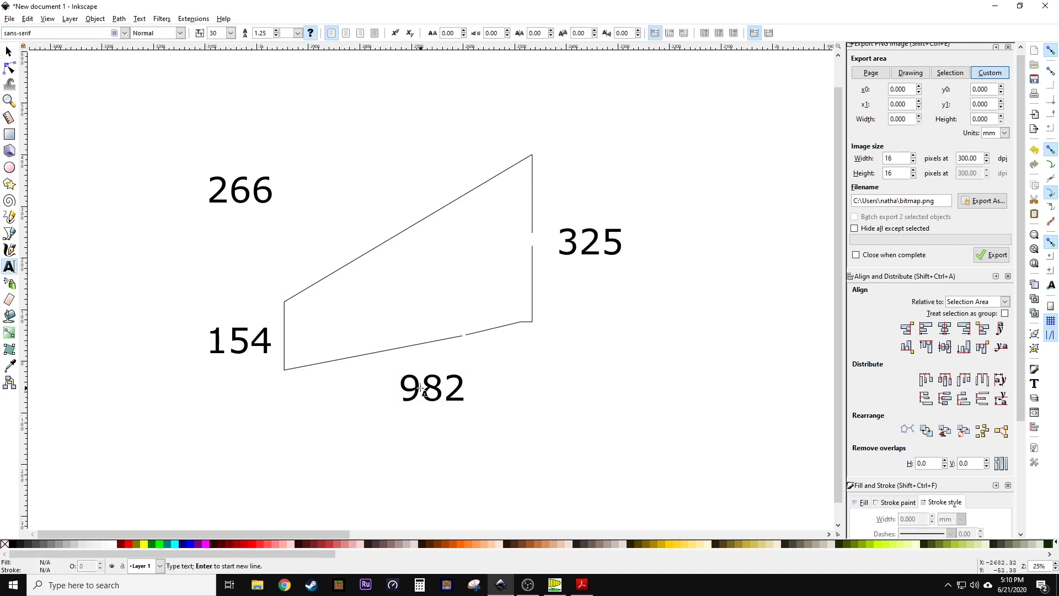
click(424, 391)
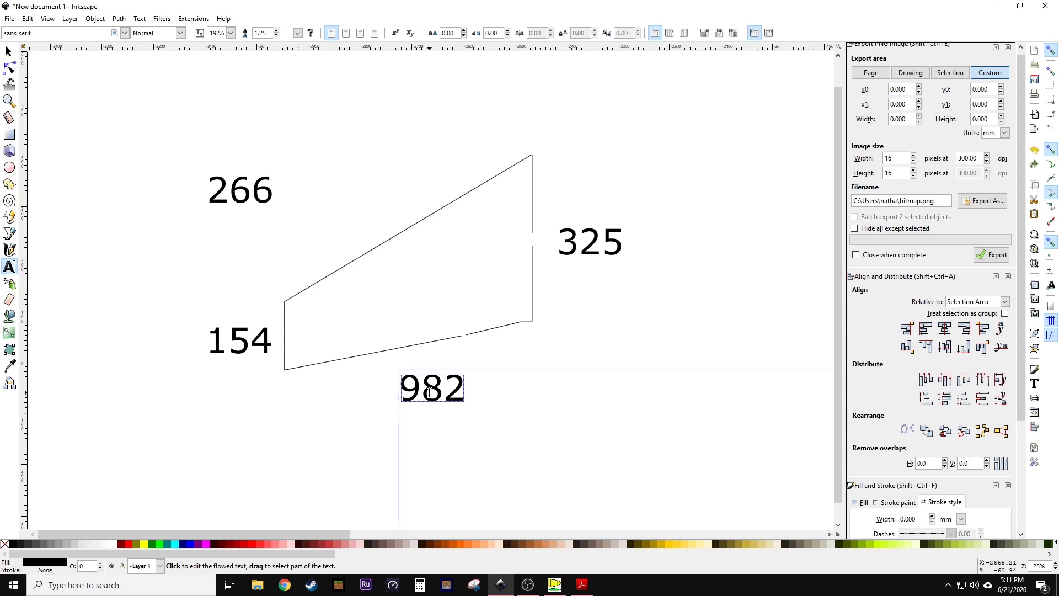
key(BackSpace)
text(4)
key(Escape)
key(s)
Step: Check the 482, 325, 154 and 266 labels in turn
click(418, 390)
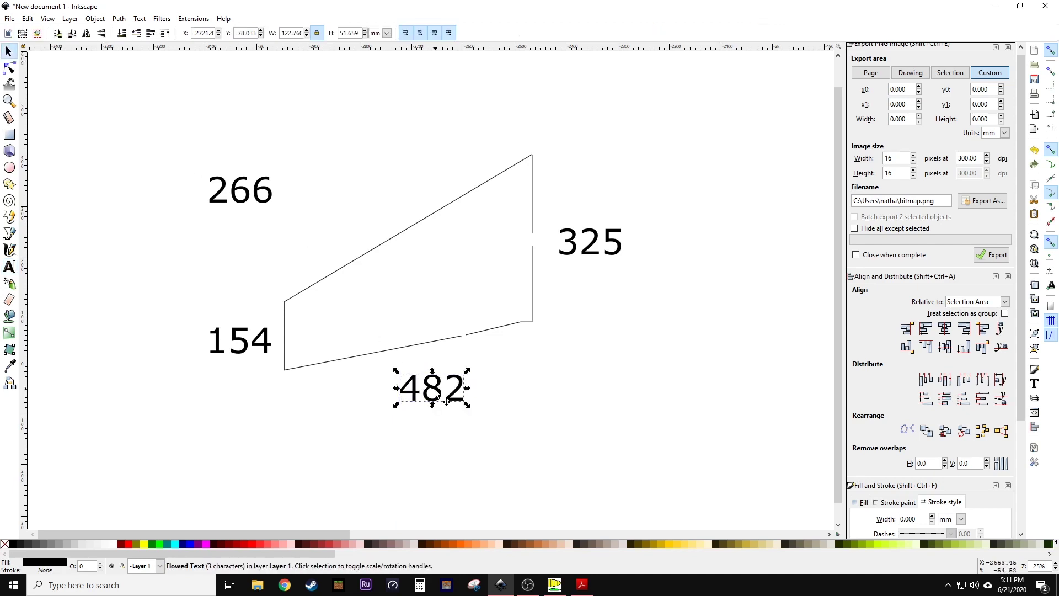
click(616, 247)
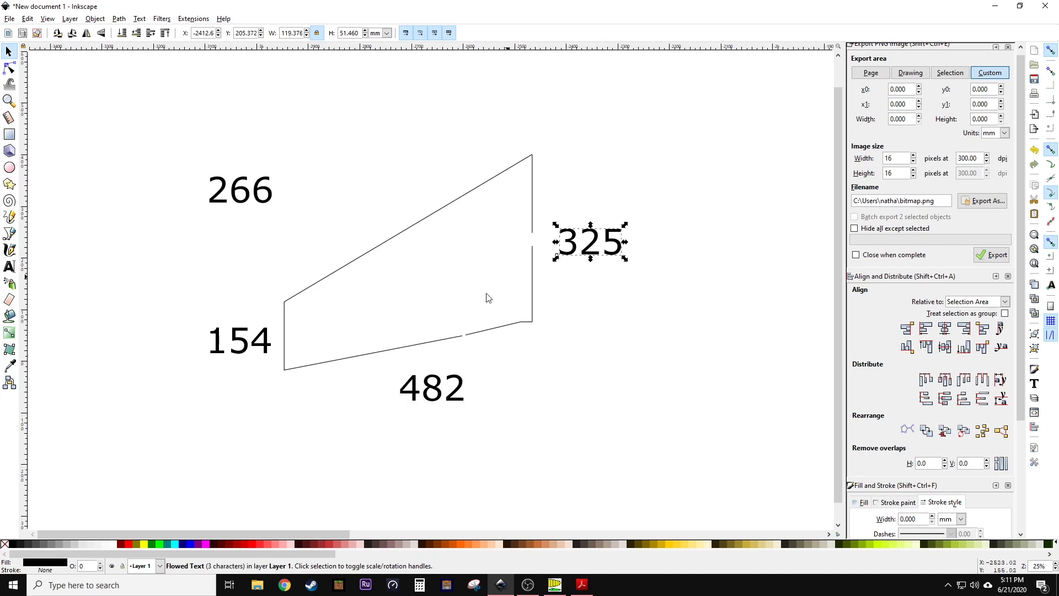
click(246, 348)
click(240, 184)
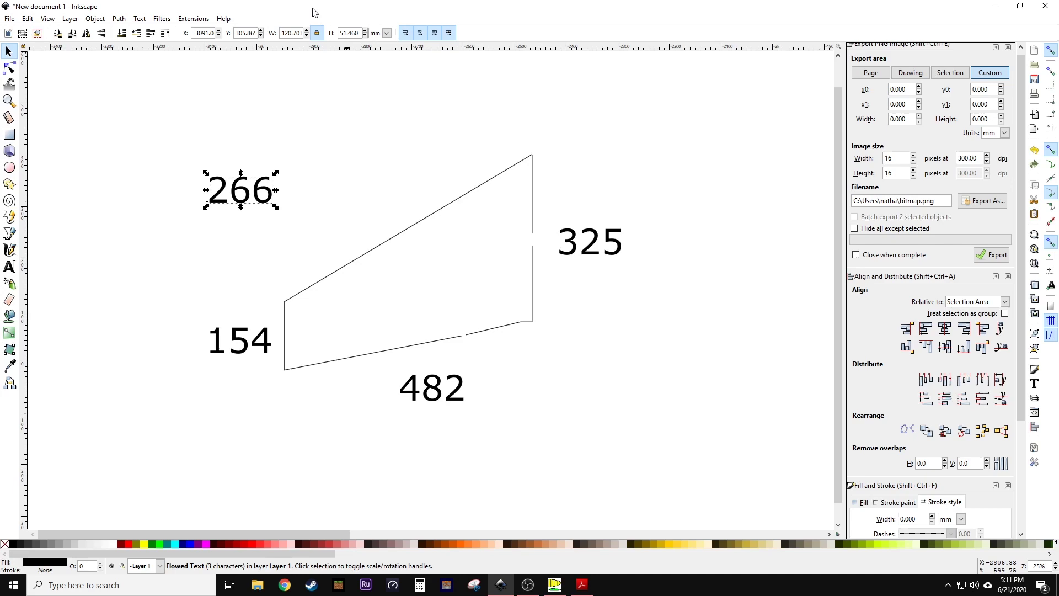
Step: Minimise Inkscape, close the plans PDF, and reopen DevWingFoam's project manager
click(996, 6)
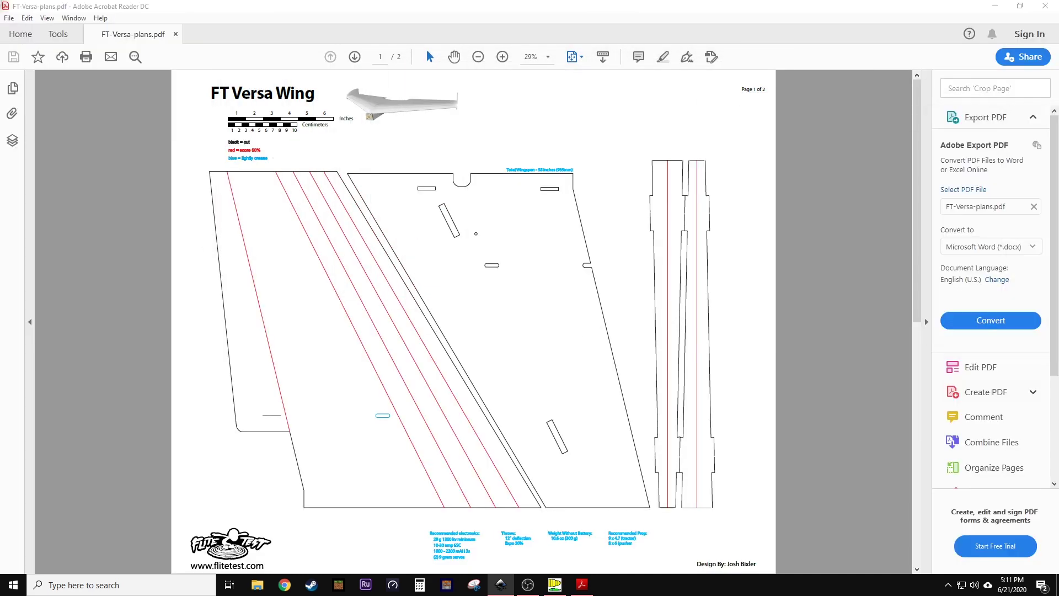
click(1045, 6)
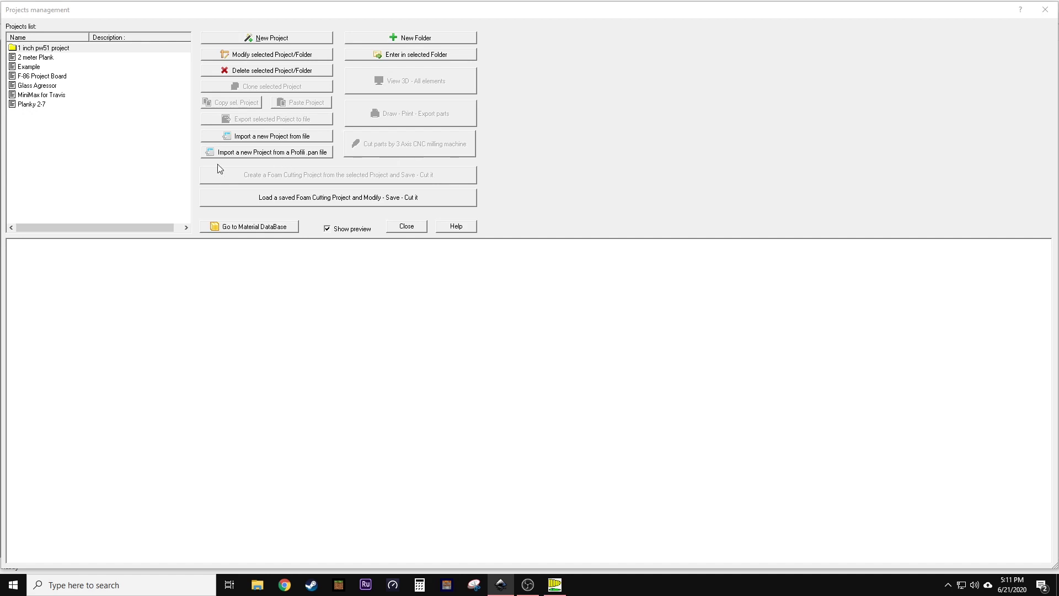
click(1045, 9)
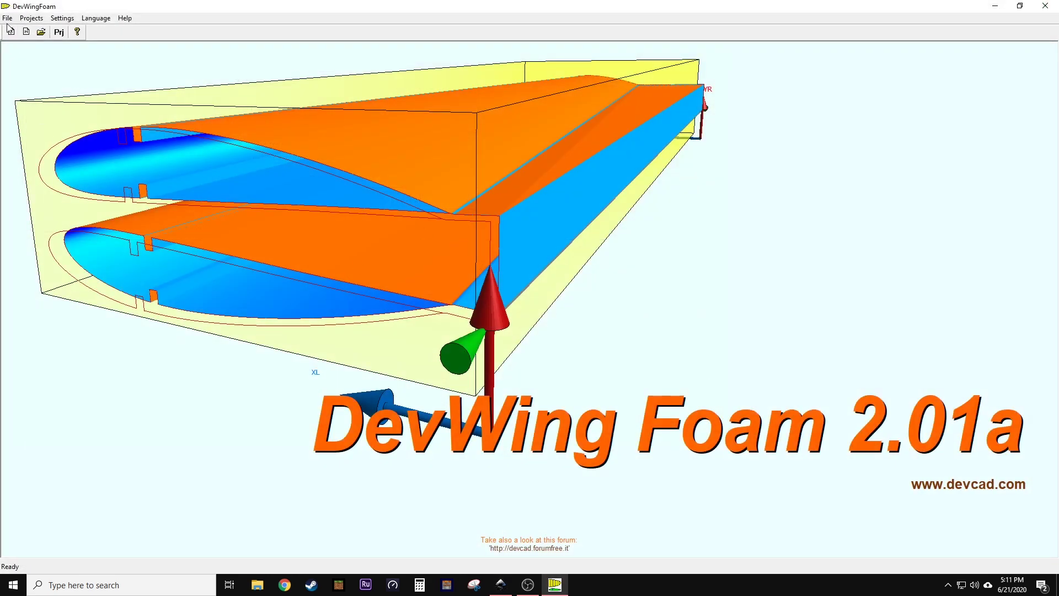
click(28, 23)
Step: Start a new project named 'FT Versa Wing' with a 482 mm half-wing length
click(266, 39)
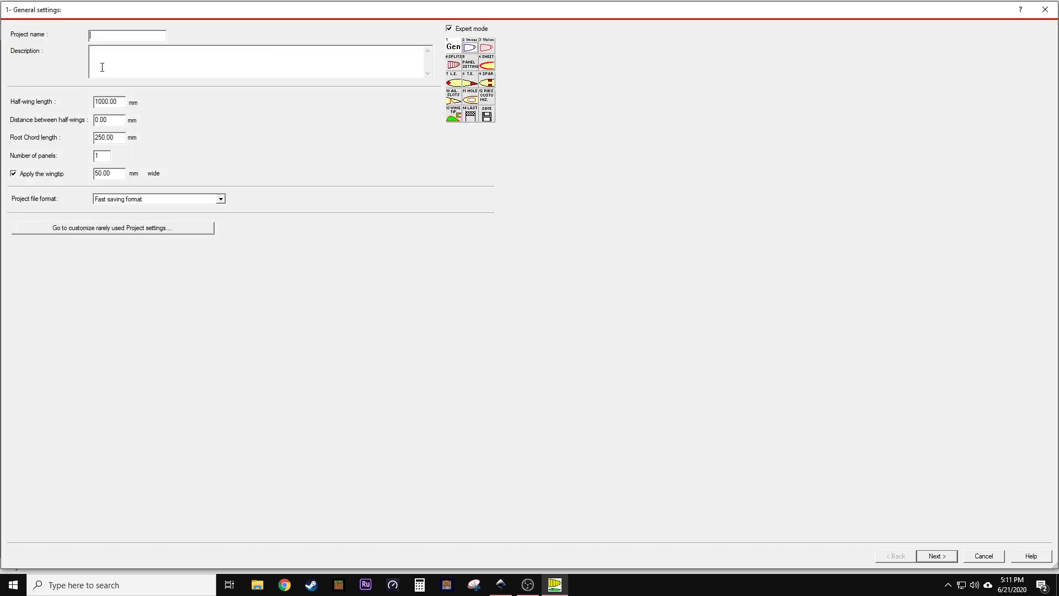
text(FT Versa Wing)
double_click(122, 101)
text(482)
Step: Set the root chord to 325 mm, leave the wingtip off and keep one panel
double_click(100, 138)
text(325)
click(449, 28)
click(449, 28)
click(27, 174)
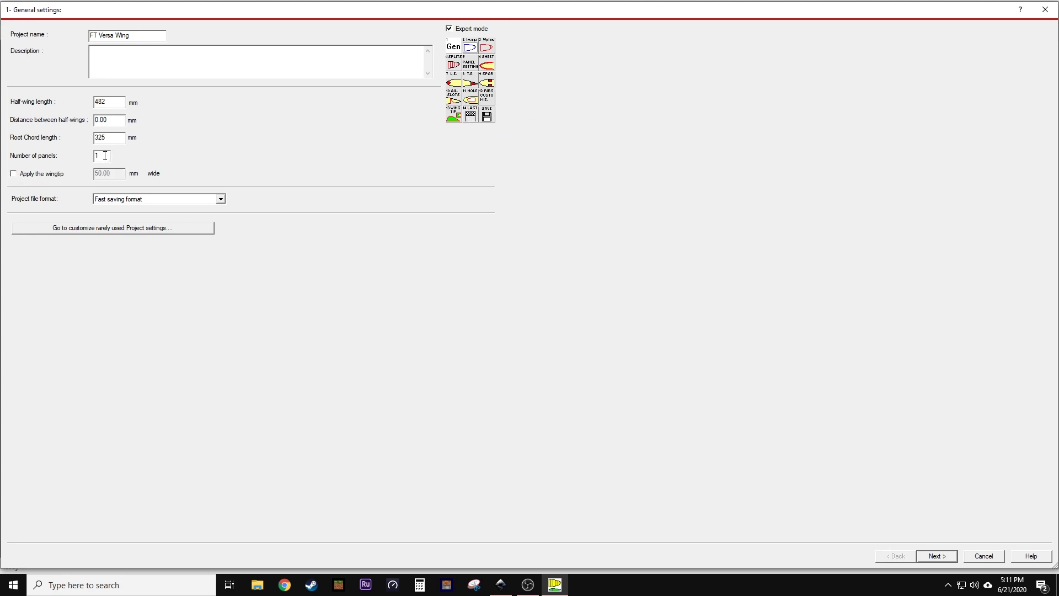
drag(109, 156, 93, 160)
Step: Go to the planform step and sweep panel A's tip leading edge back 266 mm
click(950, 556)
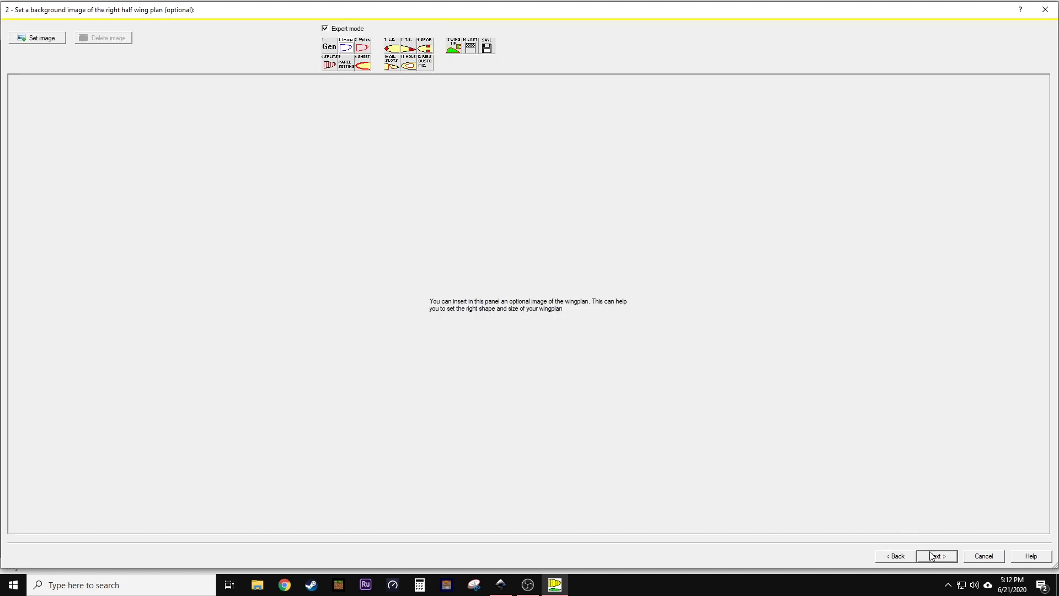
click(941, 558)
click(752, 466)
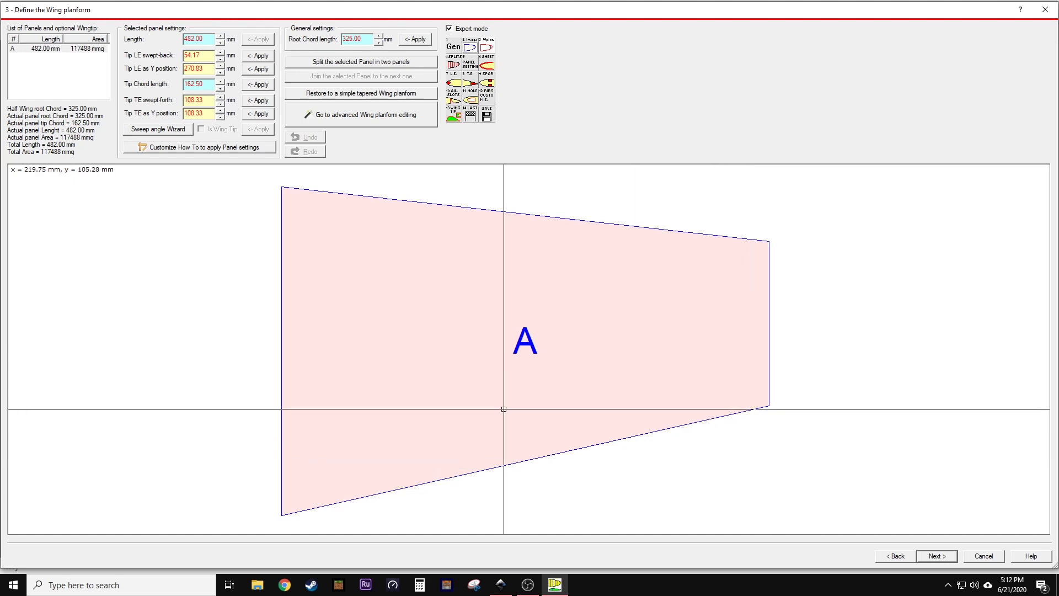
mouse_move(204, 37)
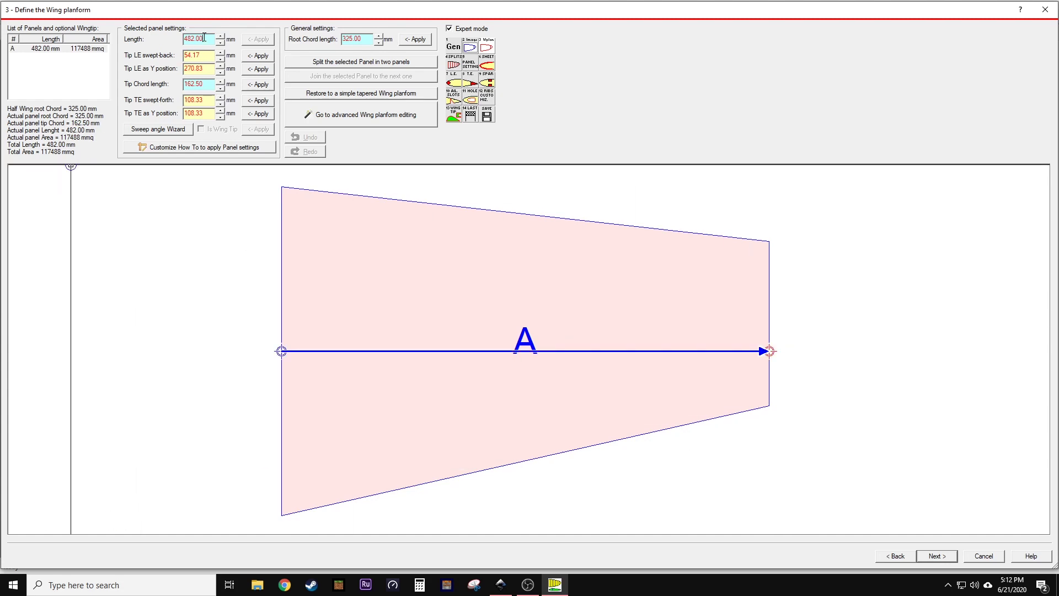
double_click(207, 56)
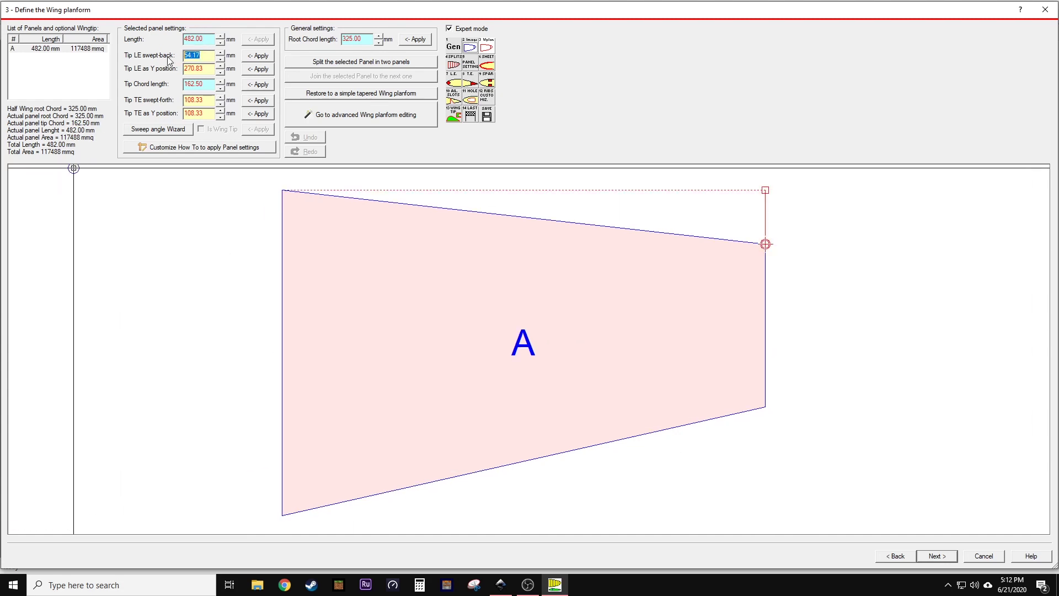
text(266)
click(259, 56)
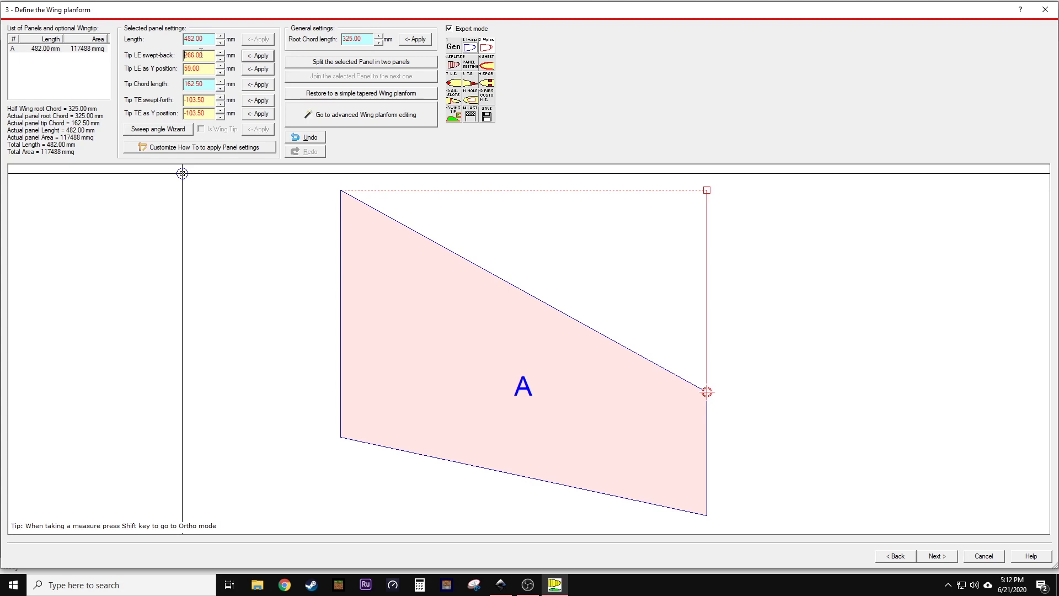
Step: Set panel A's tip chord length to 154 mm
double_click(207, 84)
text(154)
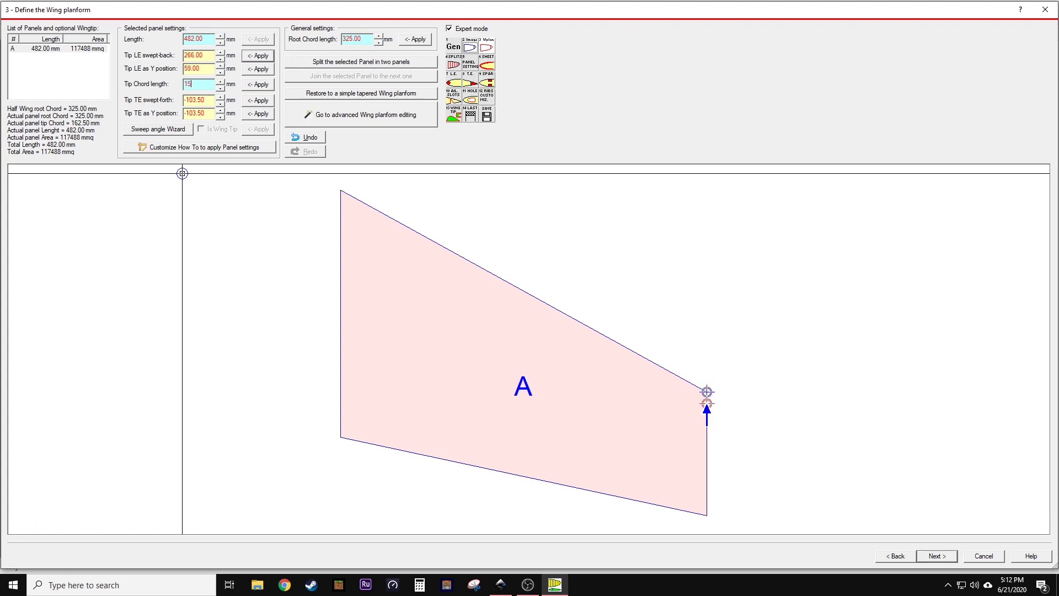
click(260, 86)
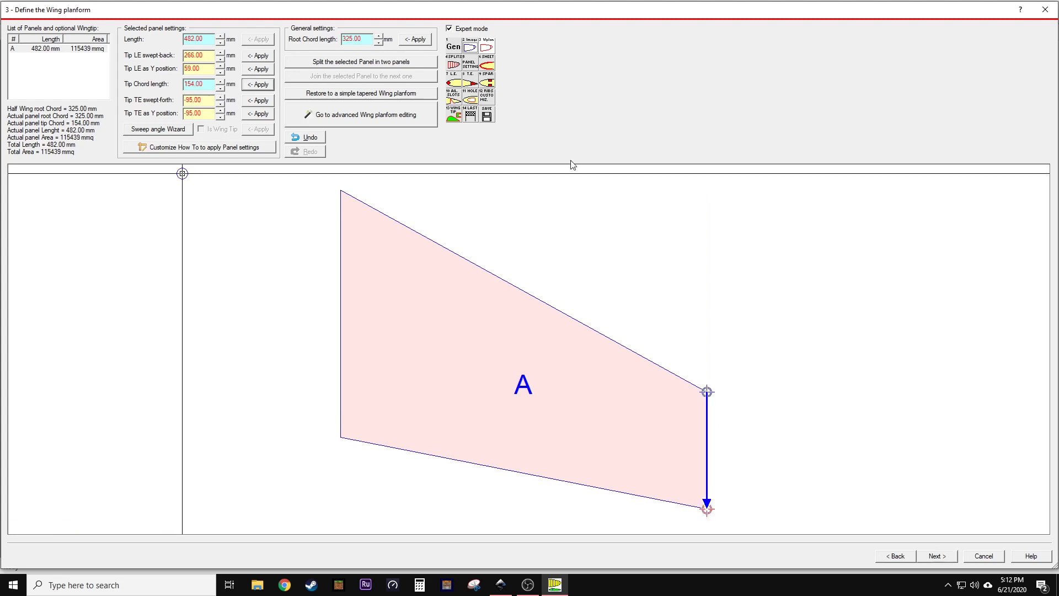
Step: Bring Inkscape forward and resize its window to show the 482 and 325 dimensions
click(500, 585)
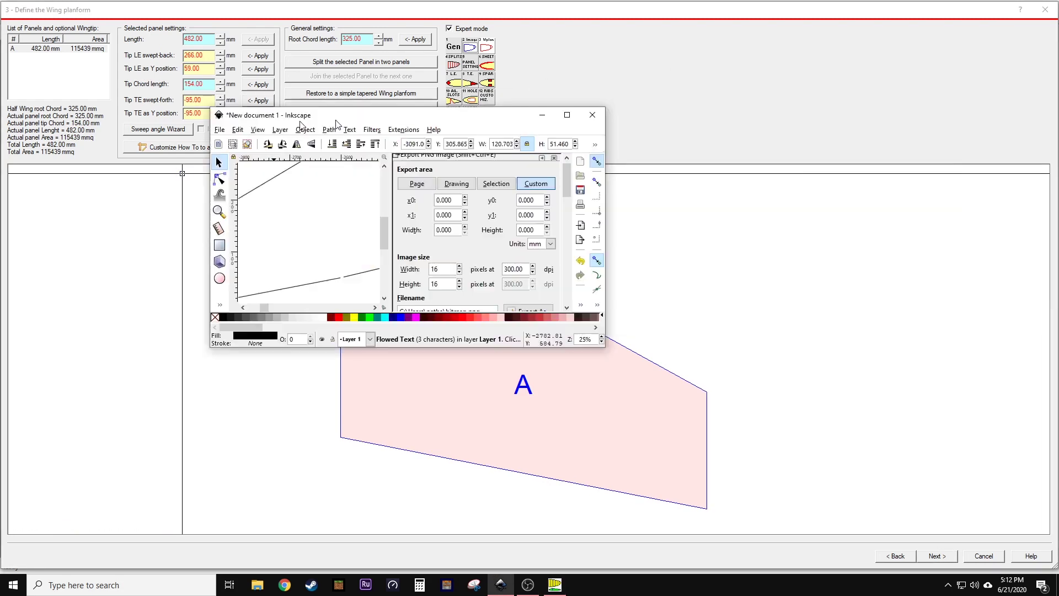
drag(336, 121, 680, 52)
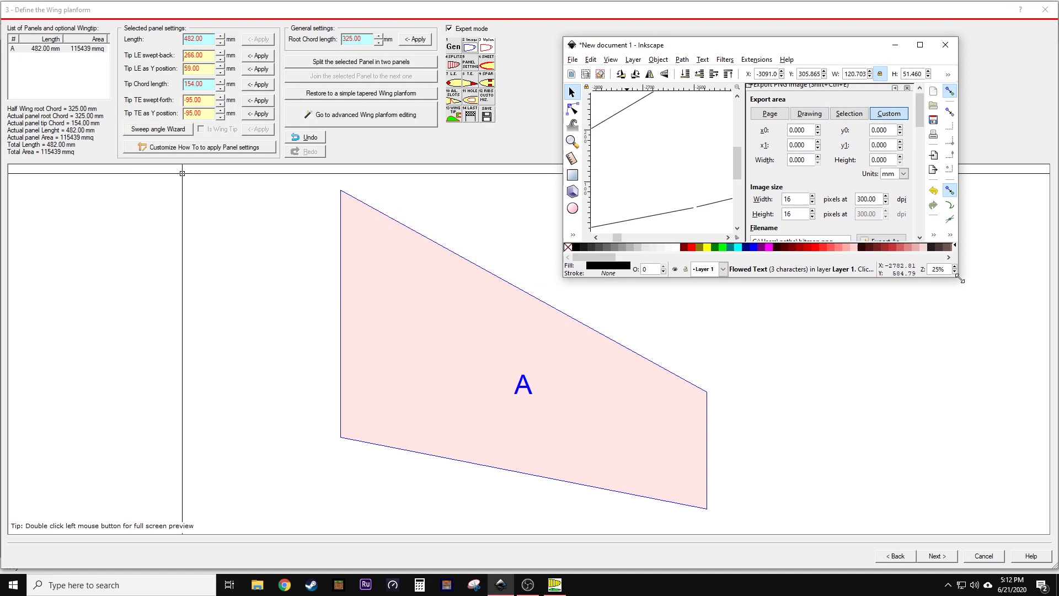
drag(960, 279, 1051, 403)
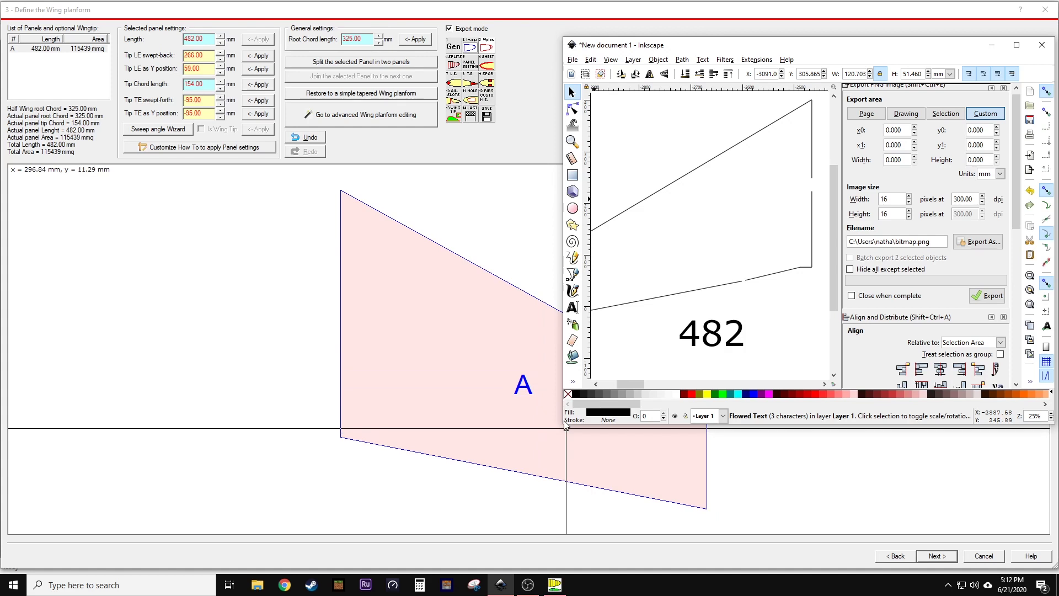
drag(564, 426, 461, 497)
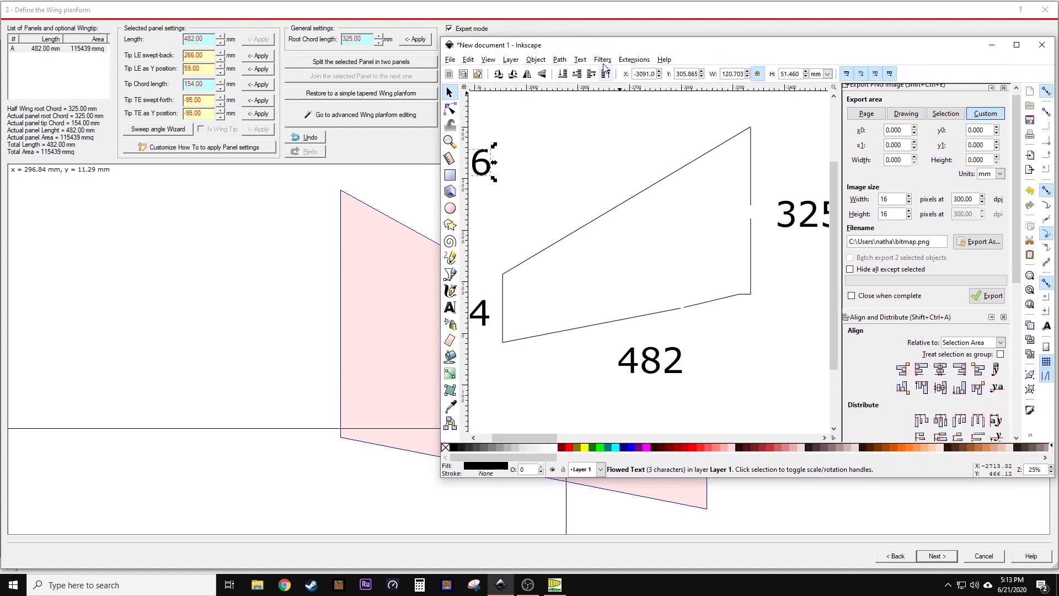
drag(616, 68, 1057, 159)
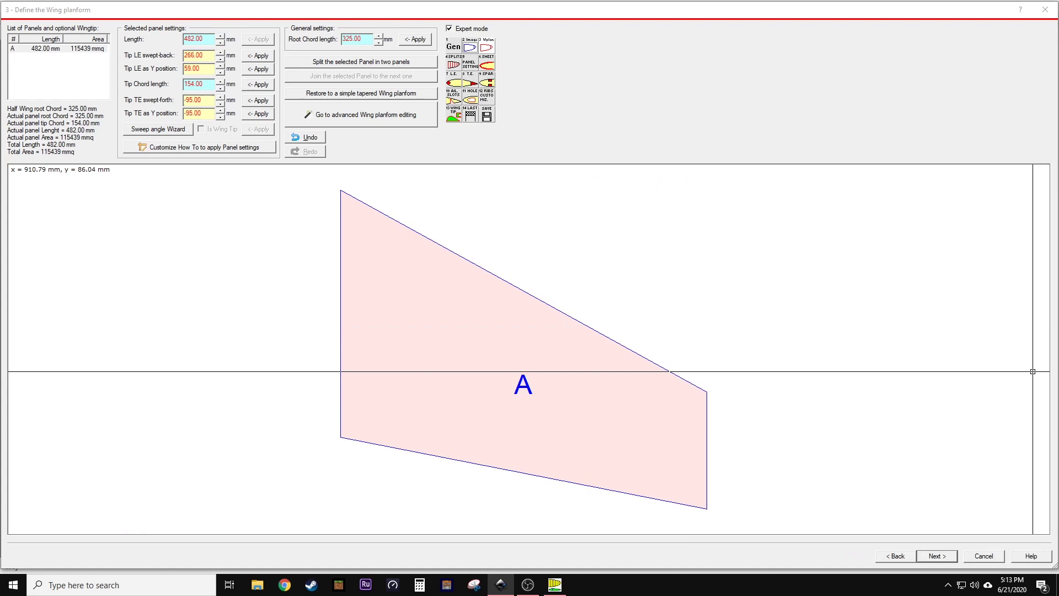
Step: Skip the optional splittings step to reach Define Airfoils for panel A
click(932, 557)
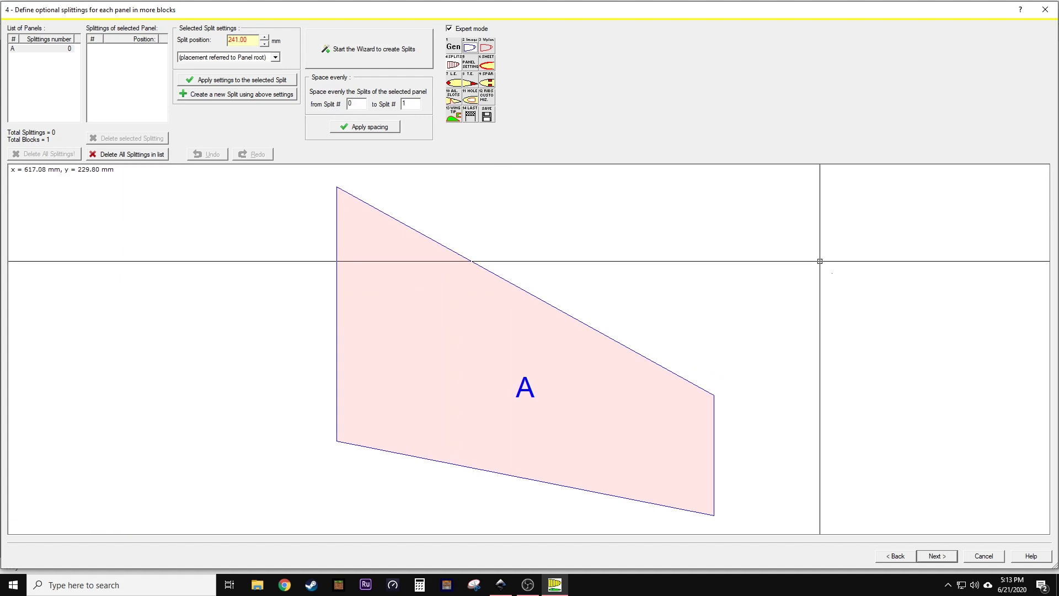
click(937, 556)
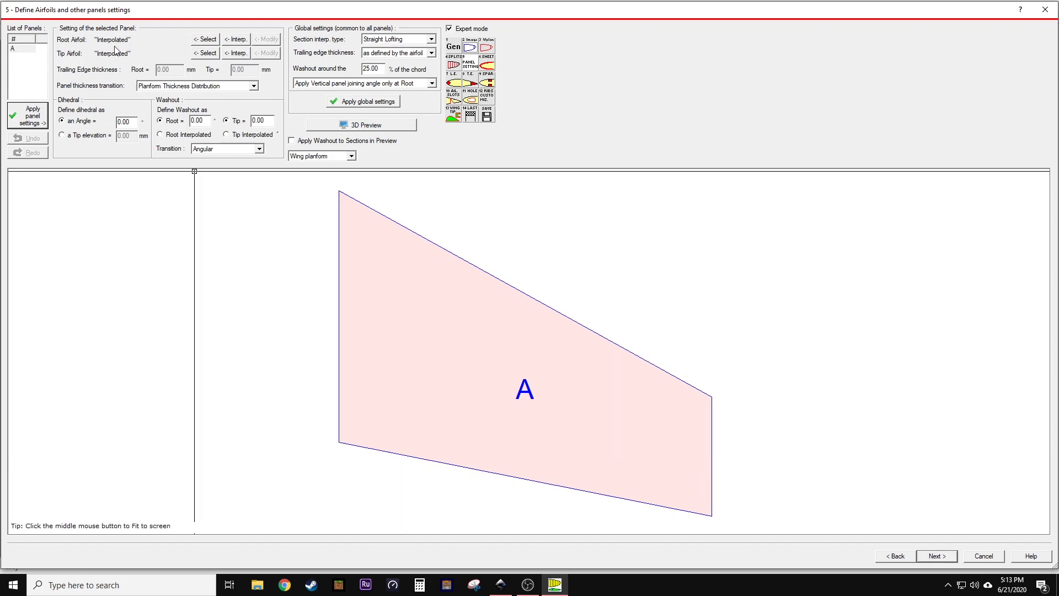
Step: Set panel A's root airfoil to CLARK Y, filtering the library by 'clark'
click(209, 43)
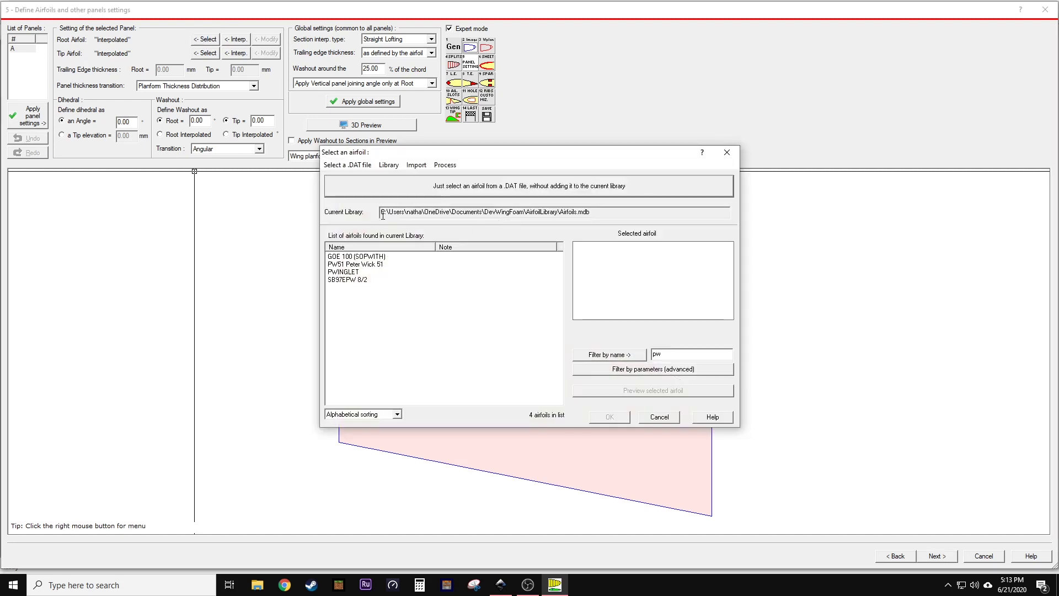
double_click(662, 354)
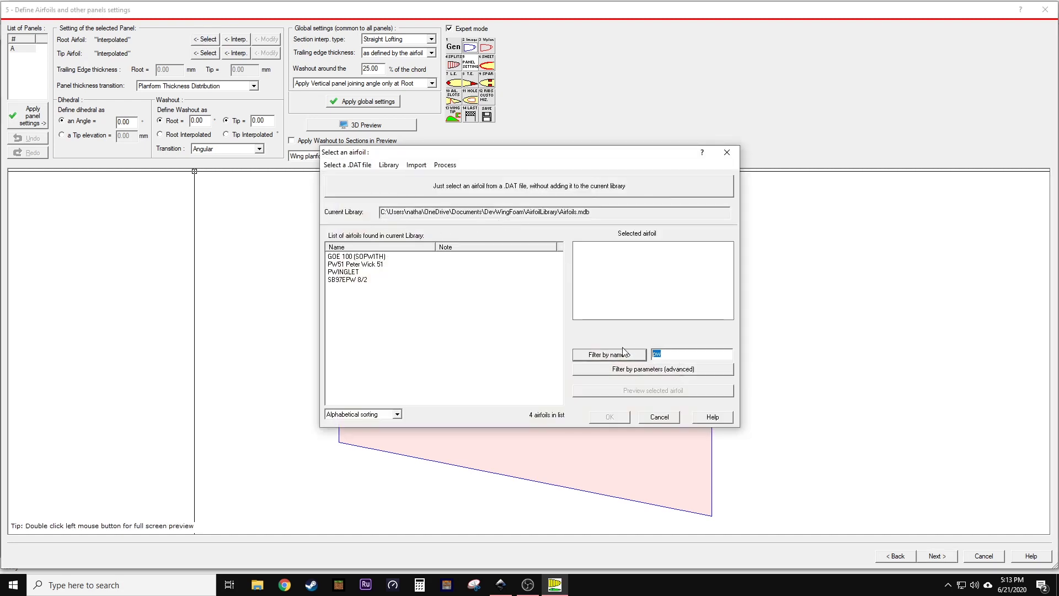
text(clark)
key(Return)
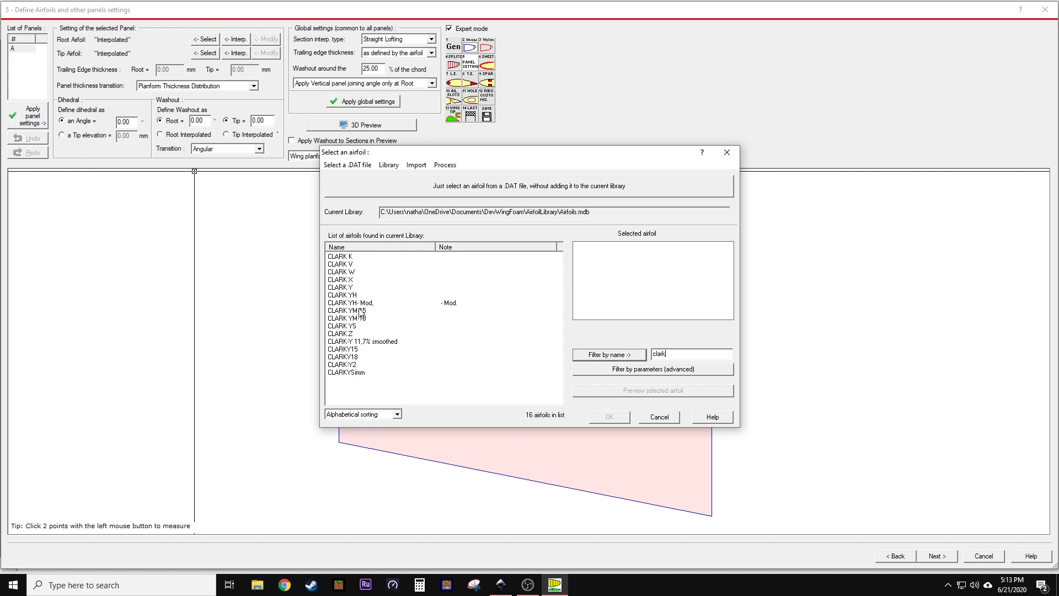
click(343, 288)
click(616, 419)
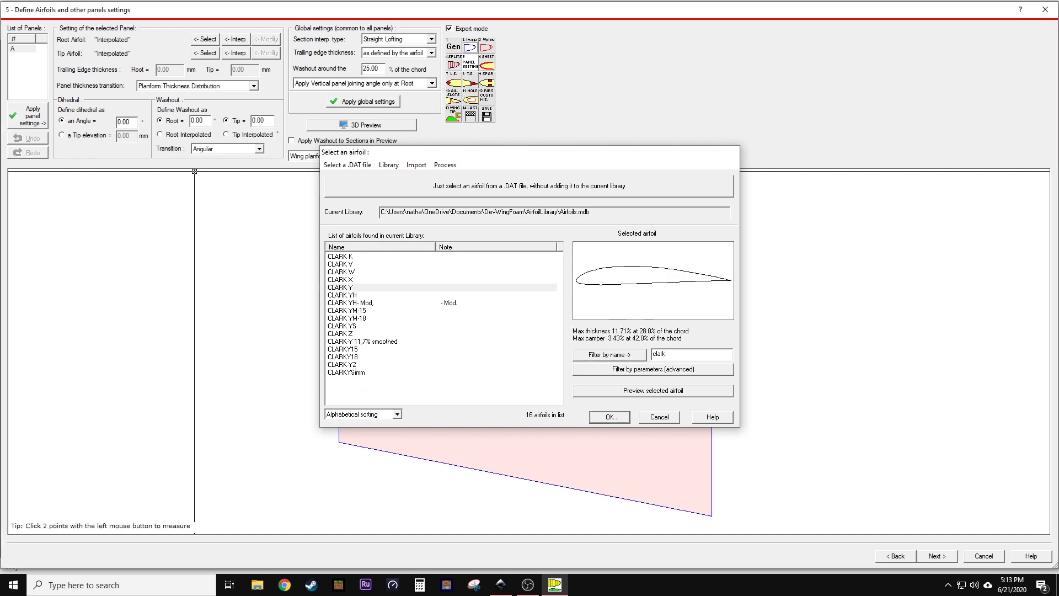
Step: Set panel A's tip airfoil to CLARK Y as well
click(205, 54)
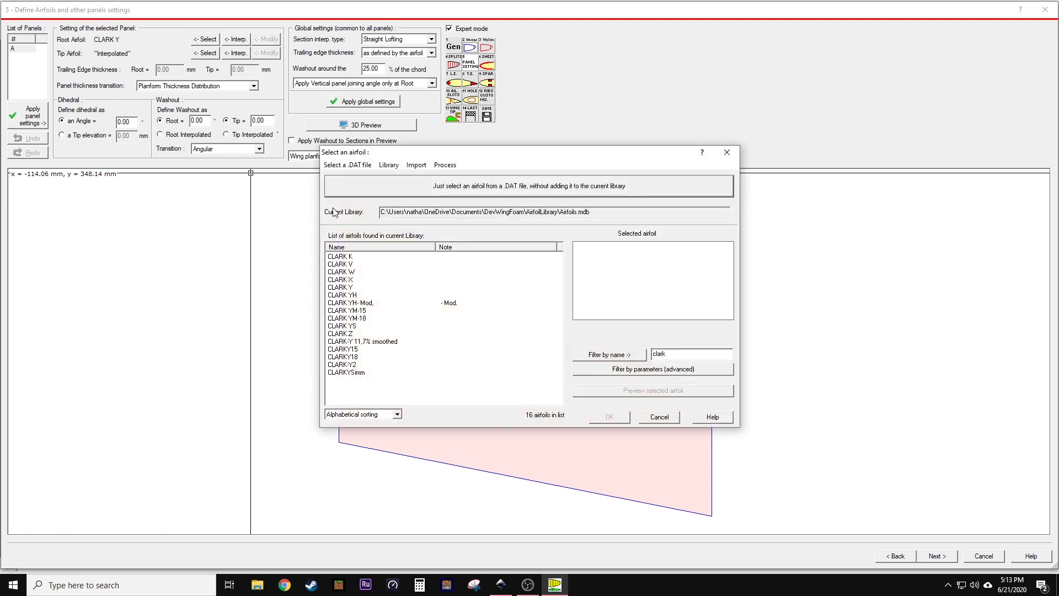
click(343, 288)
click(610, 417)
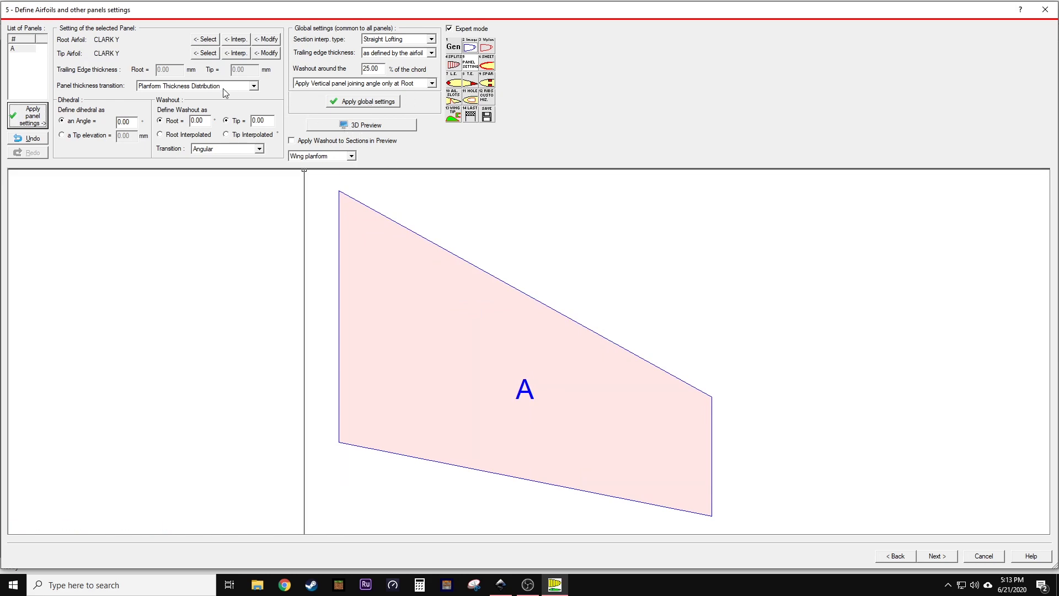
click(345, 126)
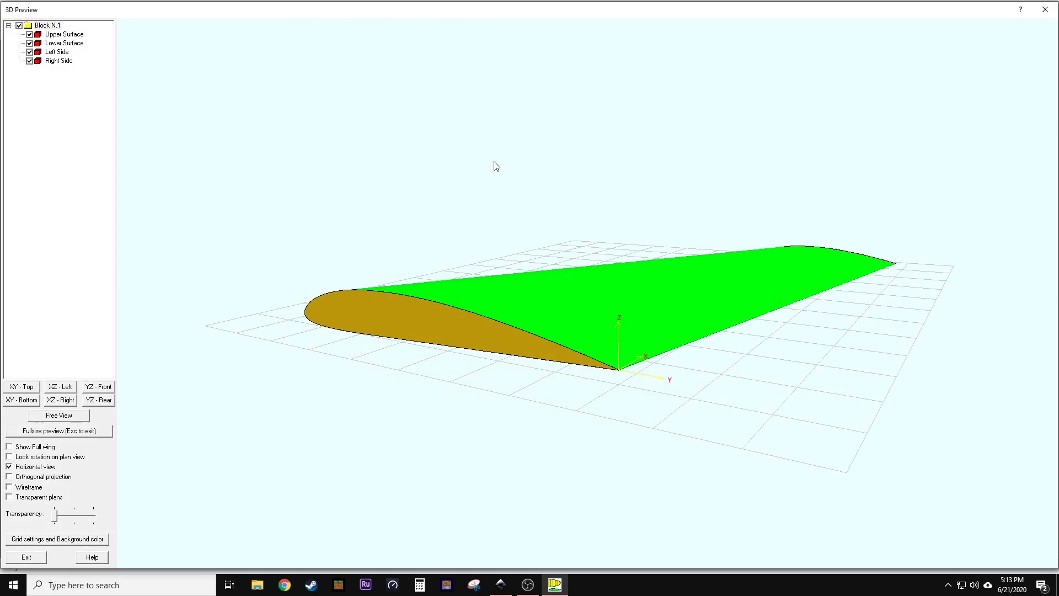
drag(320, 223, 214, 418)
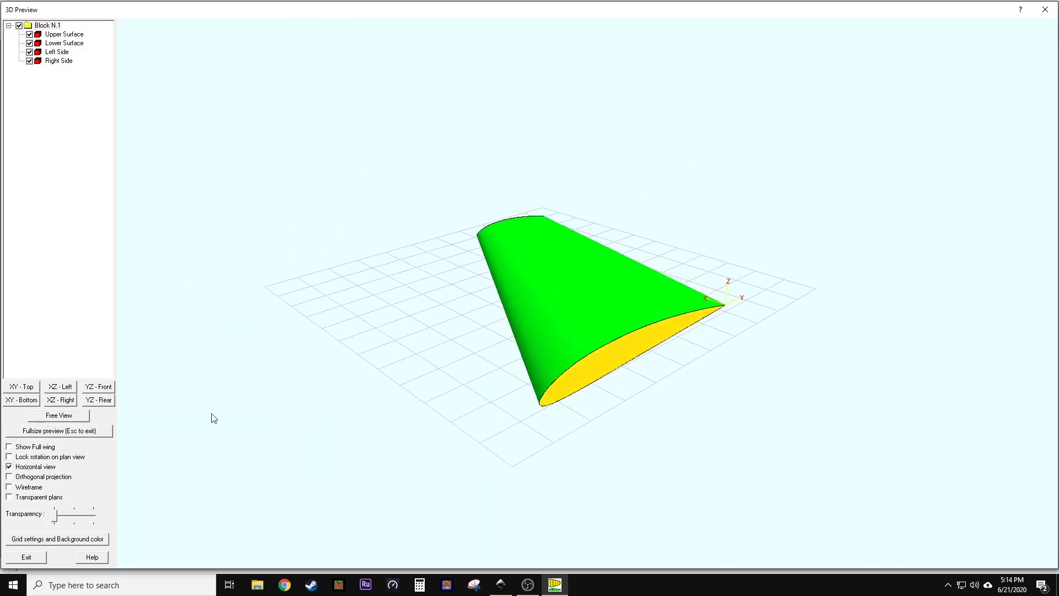
click(8, 447)
drag(368, 406, 764, 341)
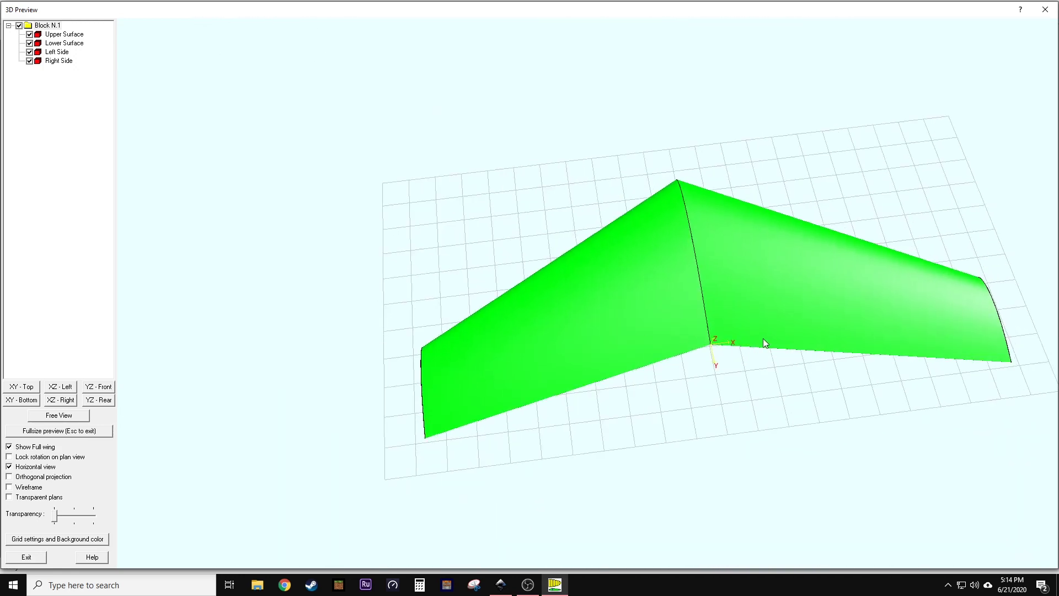
drag(631, 313, 388, 327)
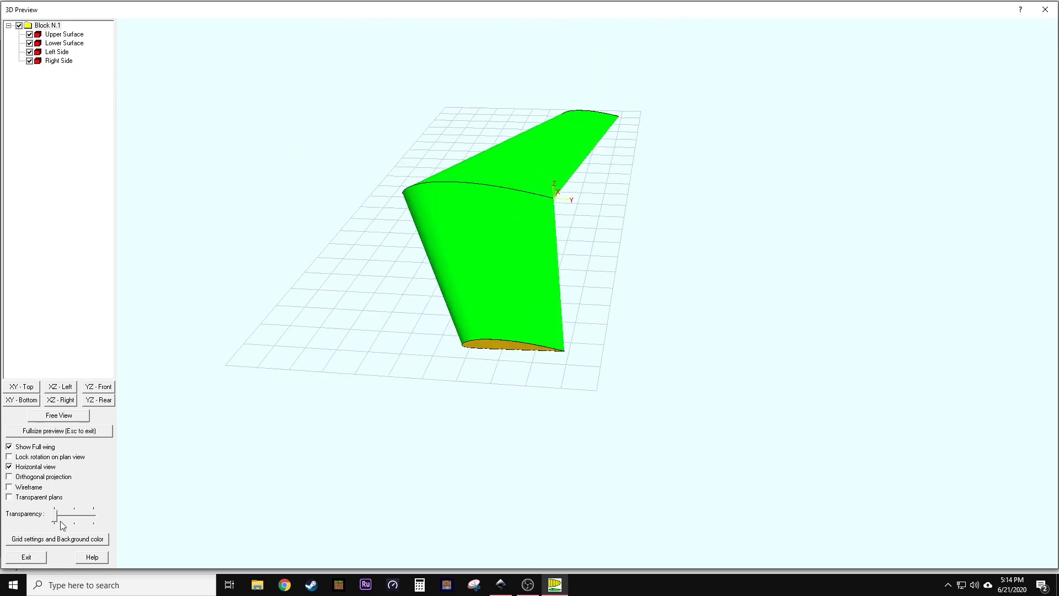
click(26, 557)
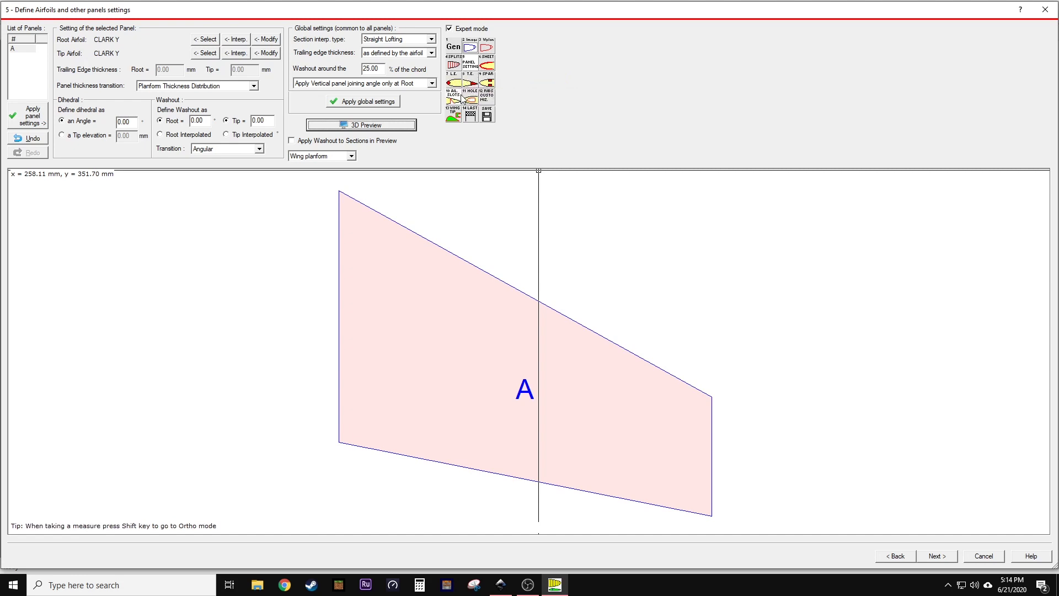
Step: Jump to spars and jigs, advance to slots and cuts, and save the FT Versa Wing project
click(487, 82)
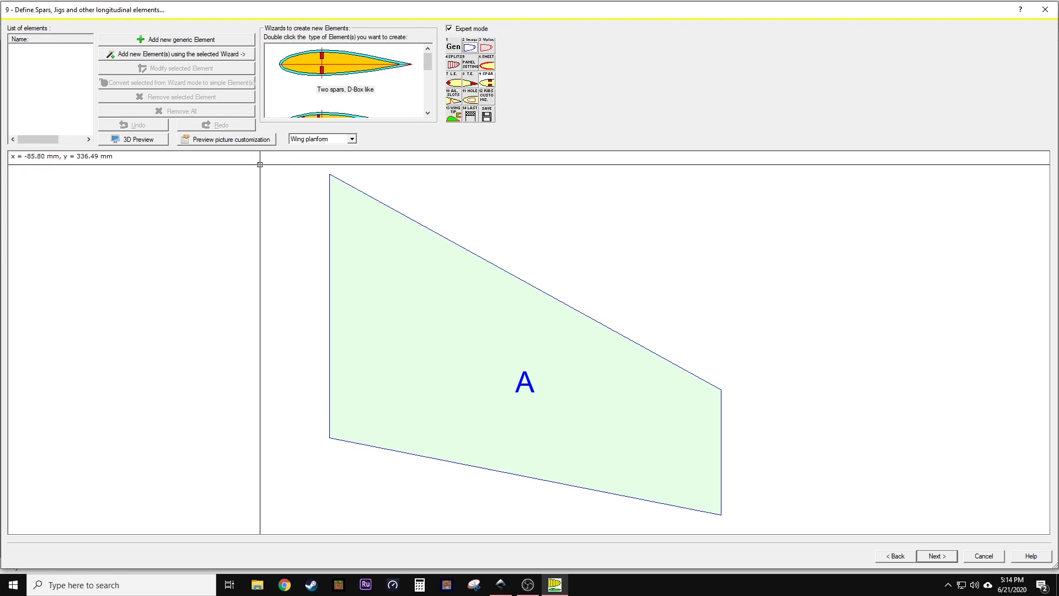
click(936, 556)
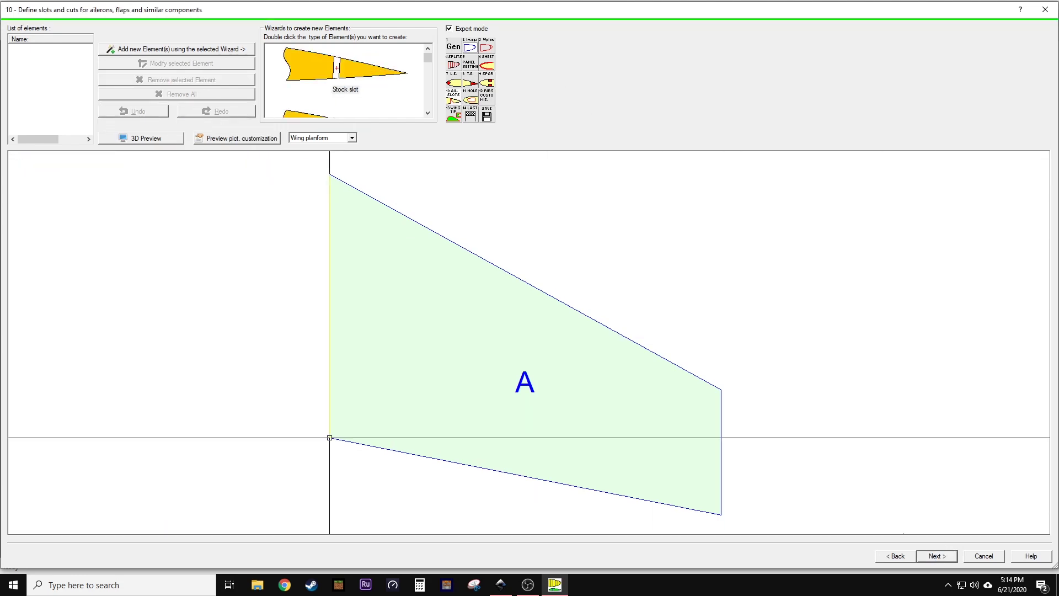
click(486, 115)
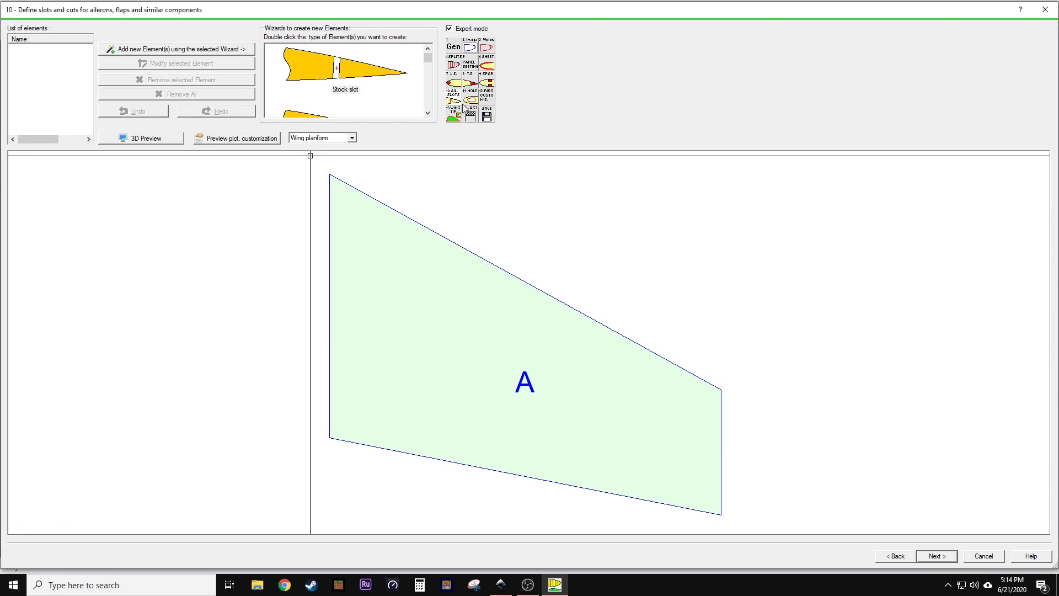
click(470, 113)
click(452, 102)
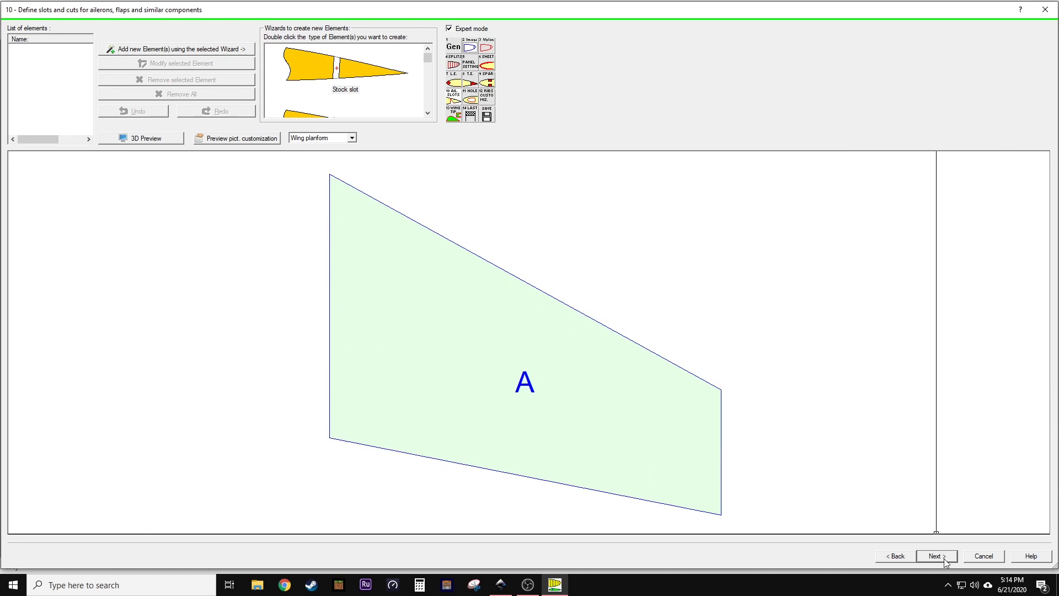
click(487, 115)
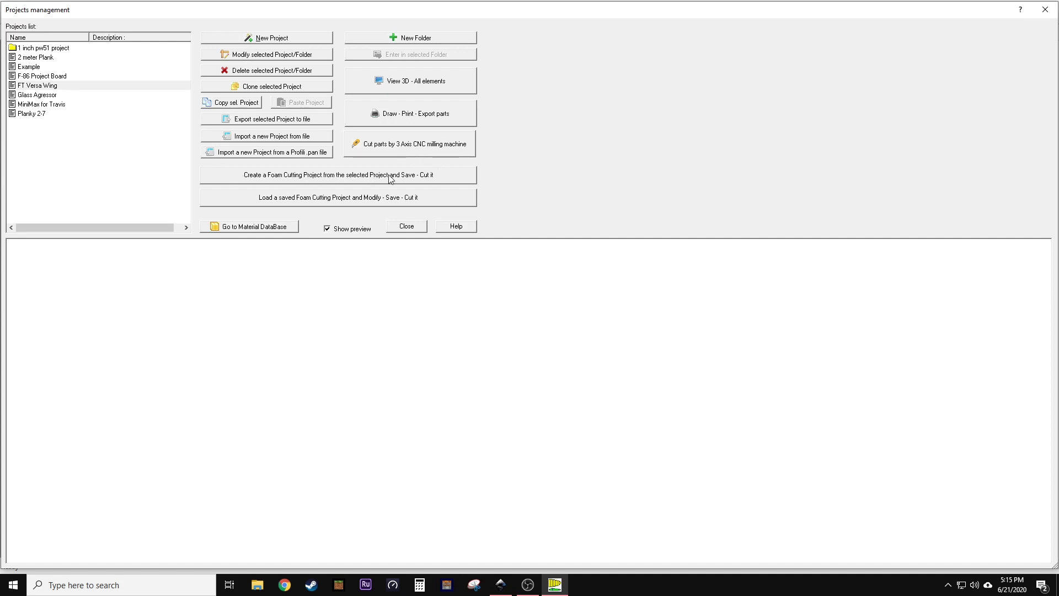
Step: Create a foam cutting project from FT Versa Wing with block A-1 as the right block
click(333, 177)
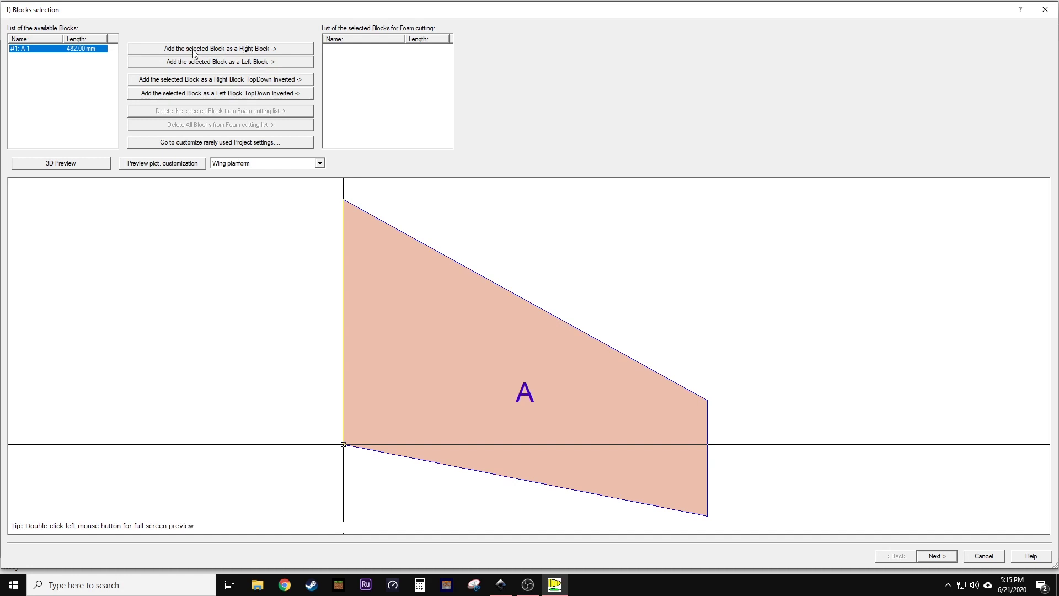
click(210, 49)
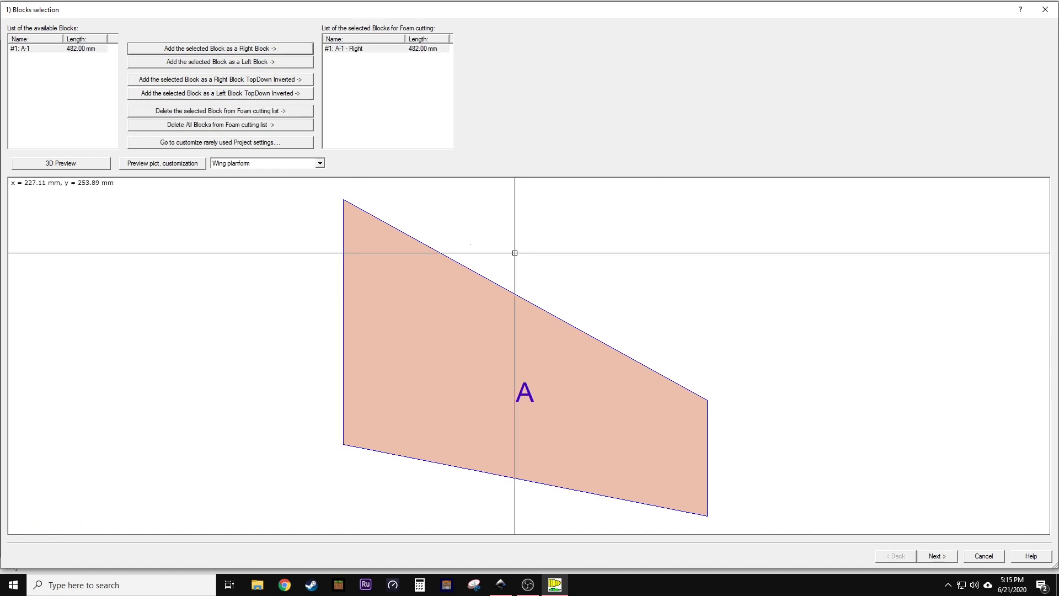
click(937, 556)
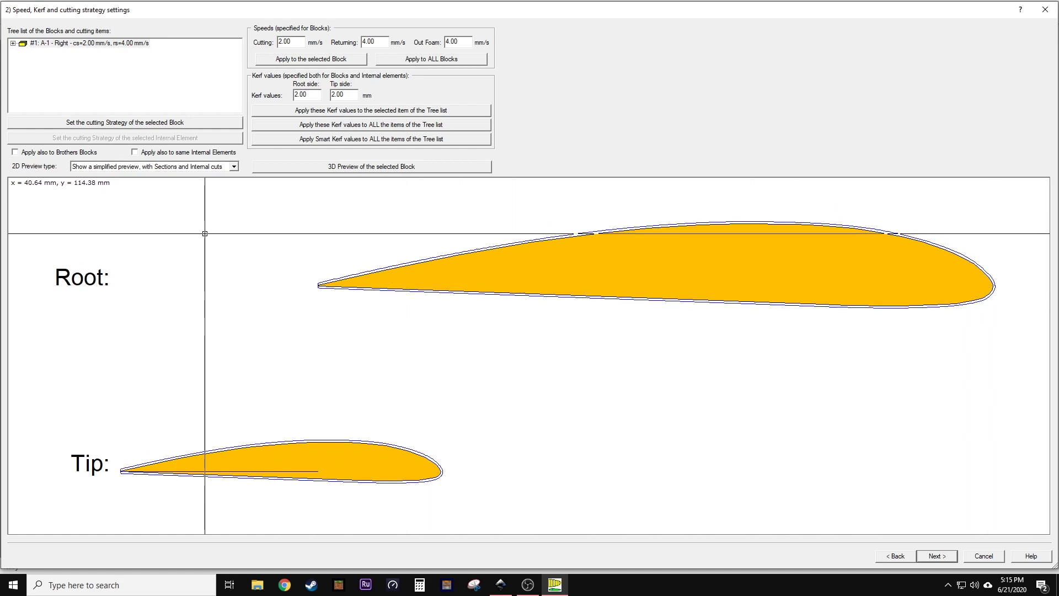
Step: Enable option 2, 'Add also a cut to split the foam shell', in block A-1's cutting strategy
click(70, 125)
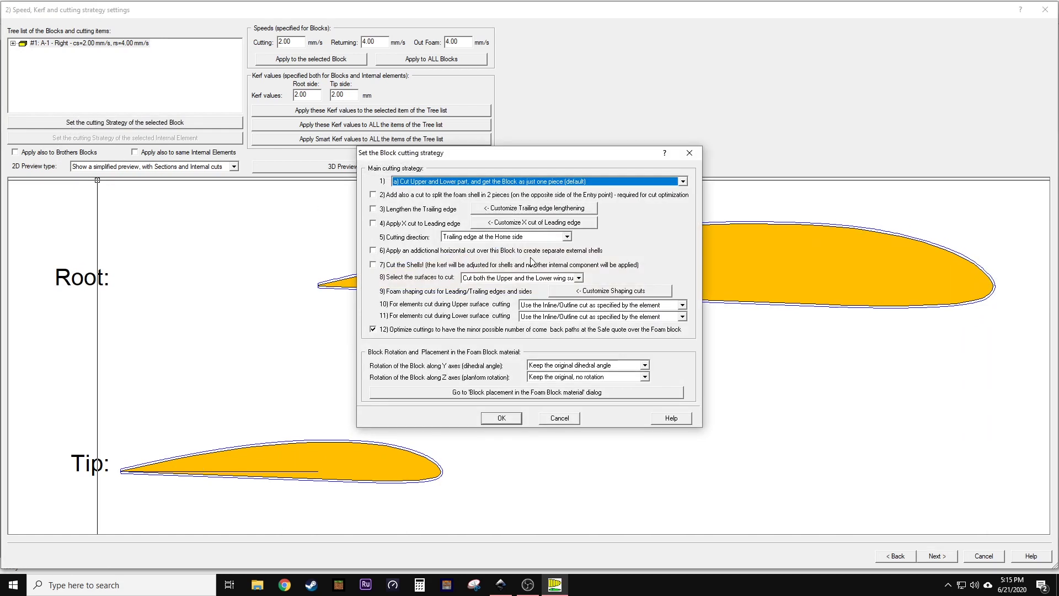
click(373, 195)
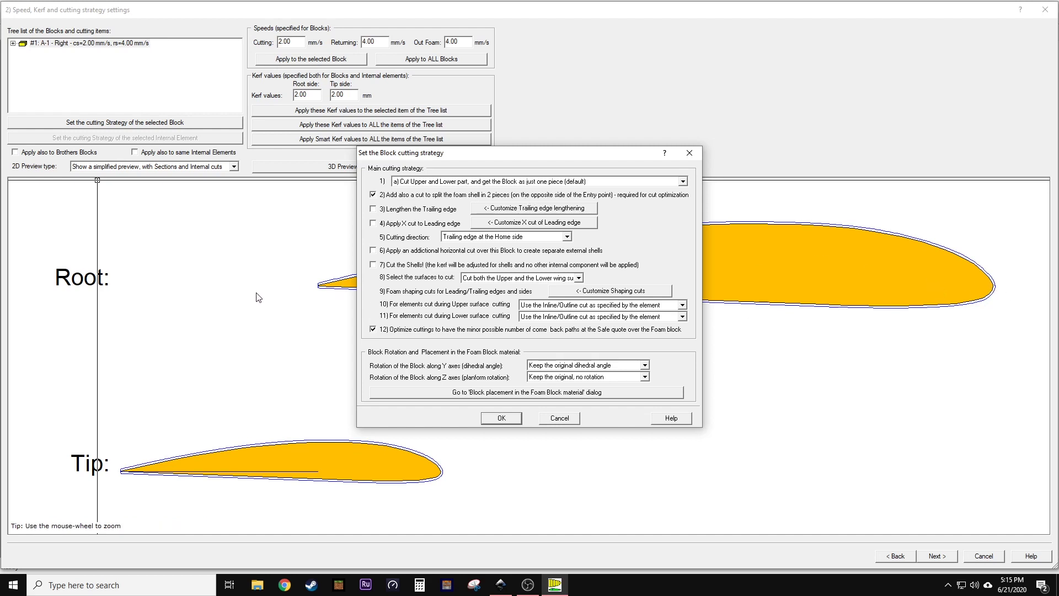
click(509, 416)
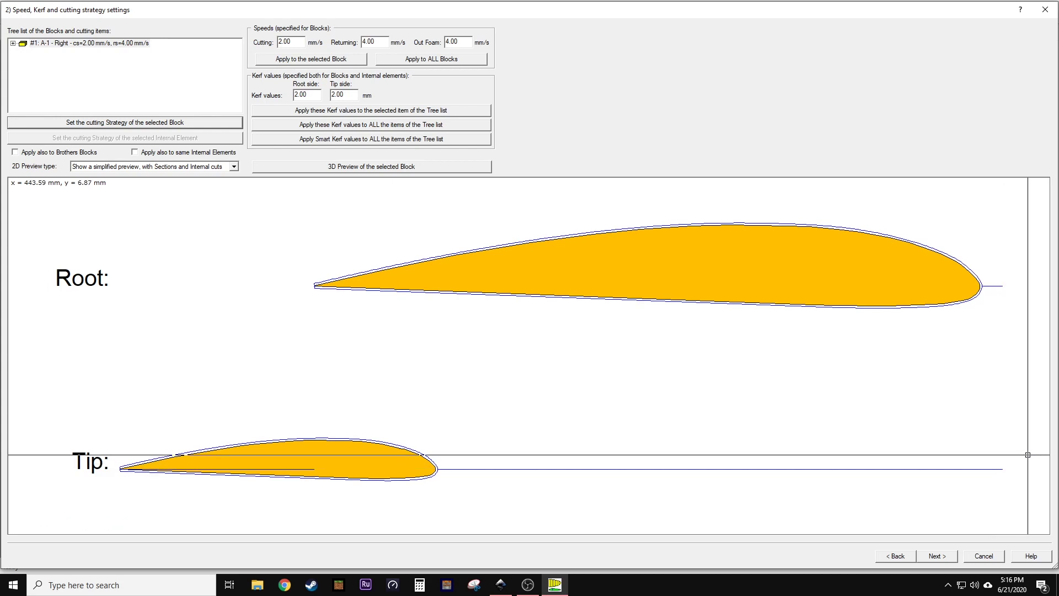
Step: Remove the foam-shell split cut and let the program pick the edge shaping strategy automatically
click(115, 126)
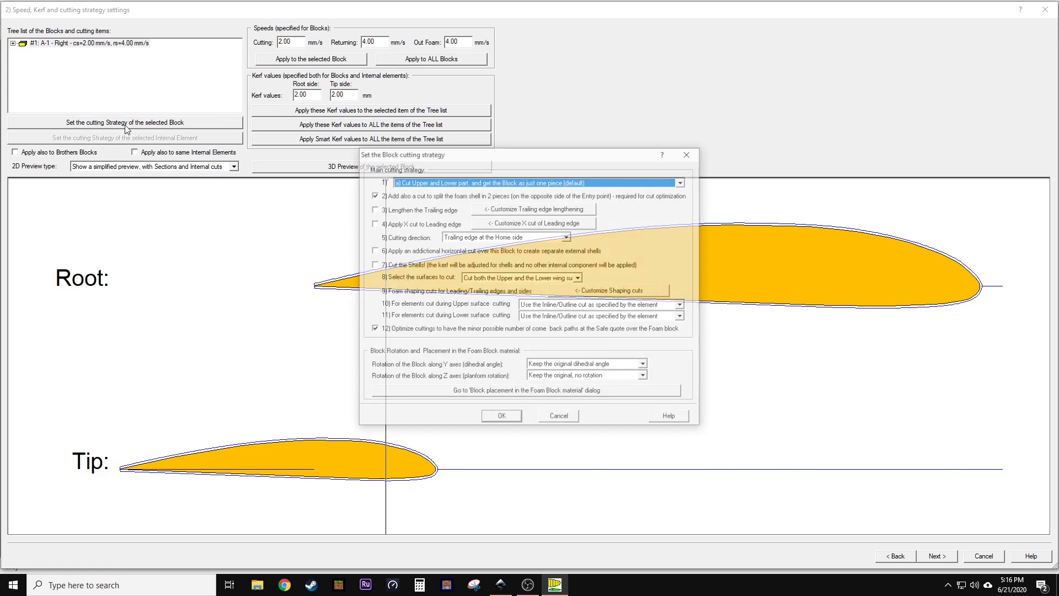
click(372, 196)
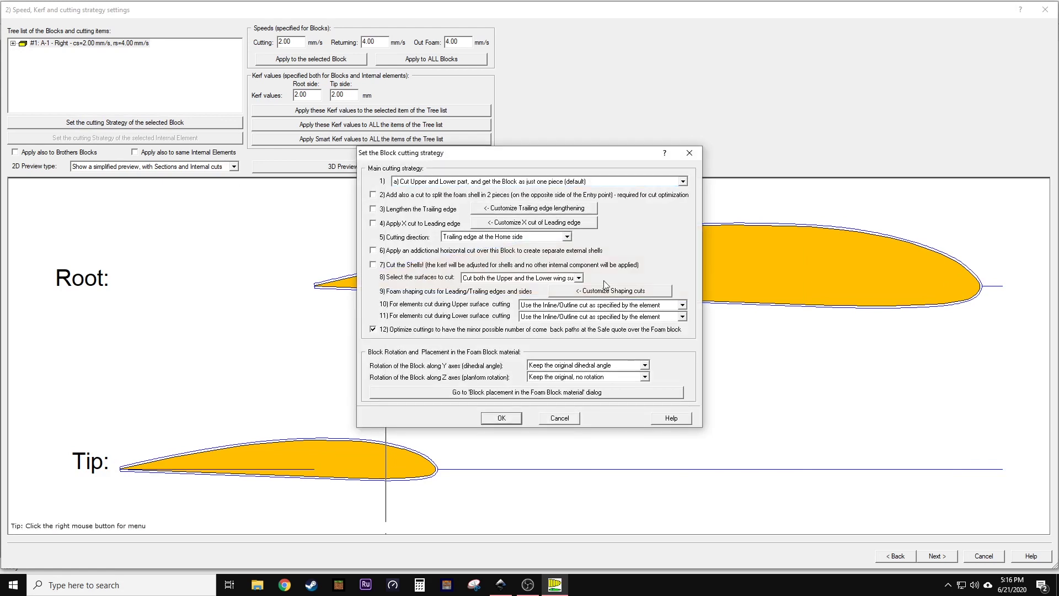
click(633, 292)
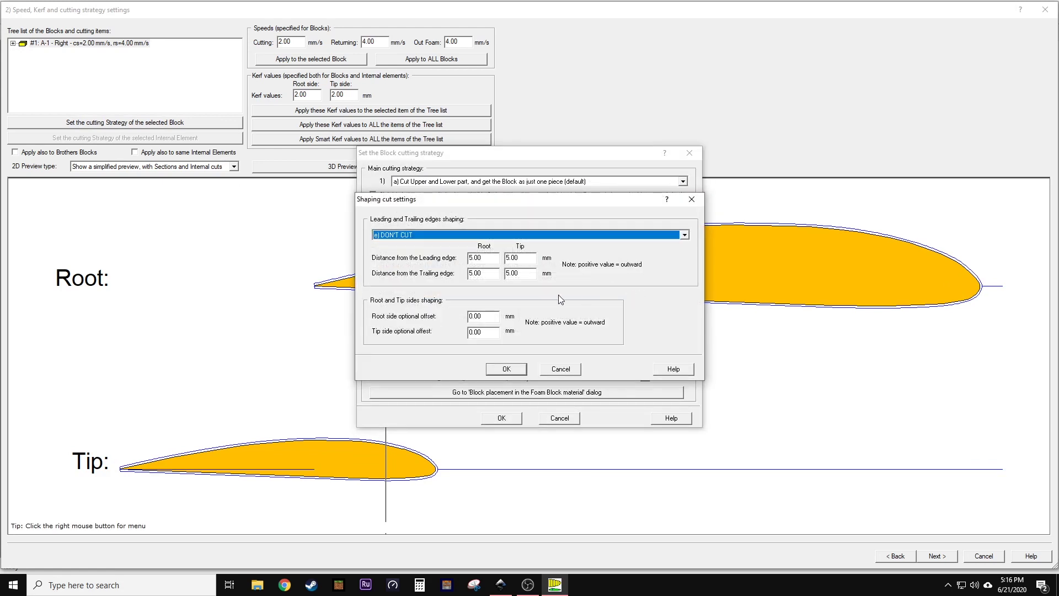
click(419, 236)
click(422, 245)
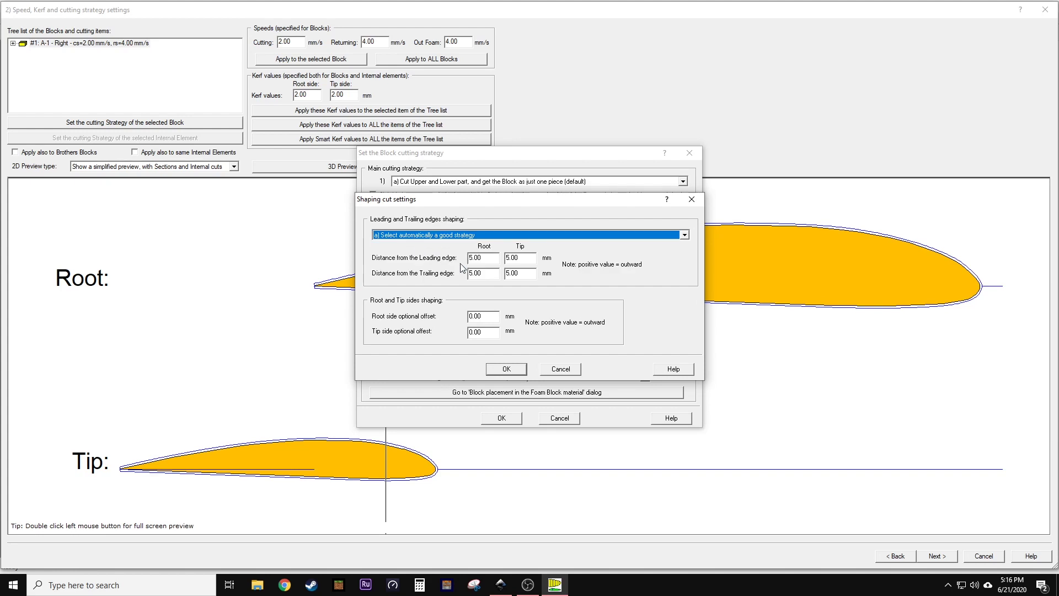
click(506, 369)
click(501, 417)
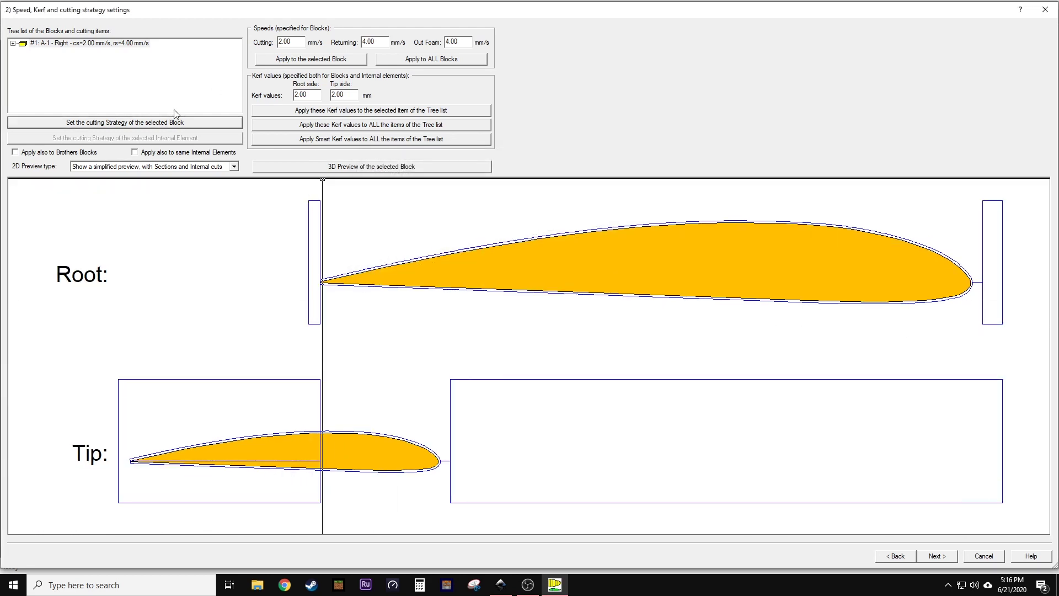
Step: Set the leading and trailing edge shaping cuts to 'e) DON'T CUT'
click(139, 122)
click(642, 294)
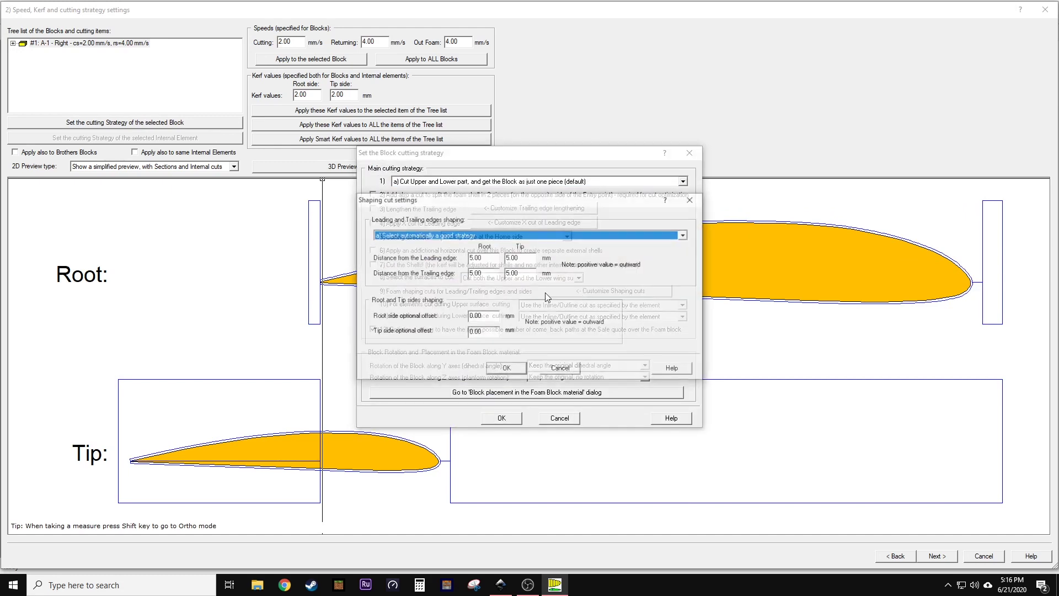
click(441, 235)
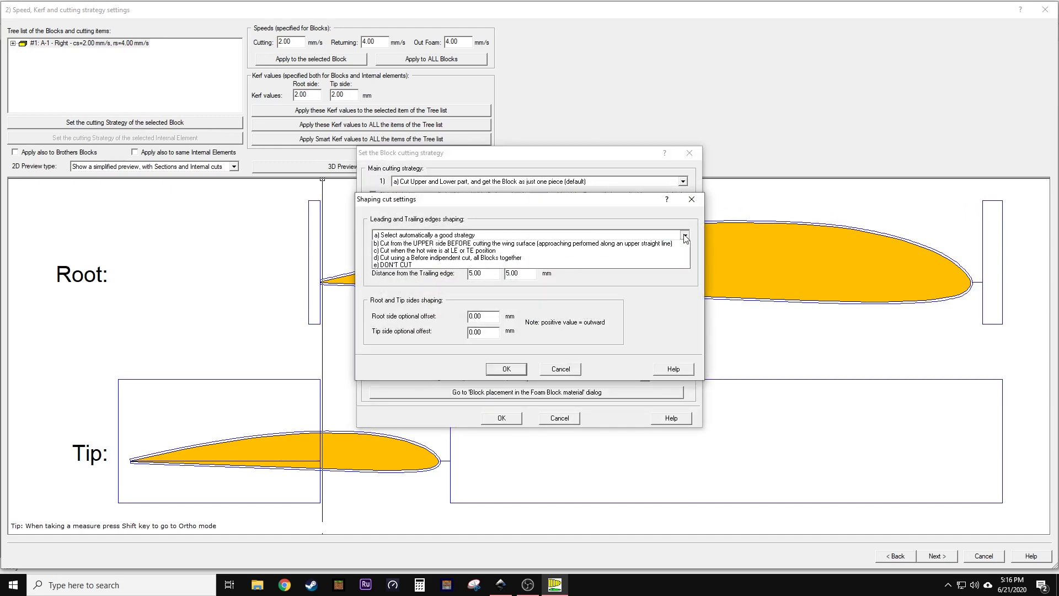
click(425, 267)
click(506, 370)
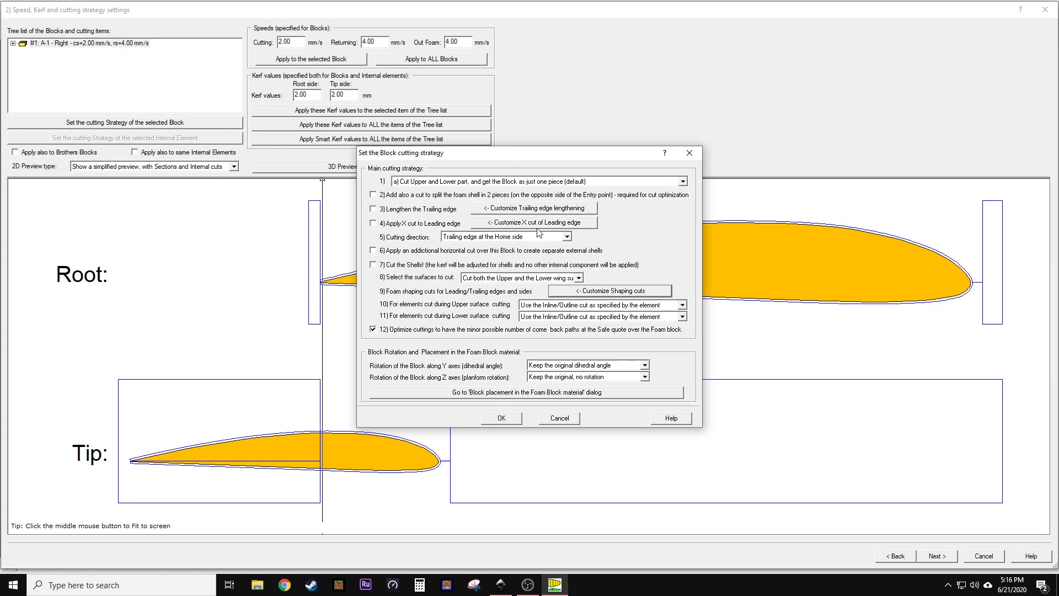
click(503, 418)
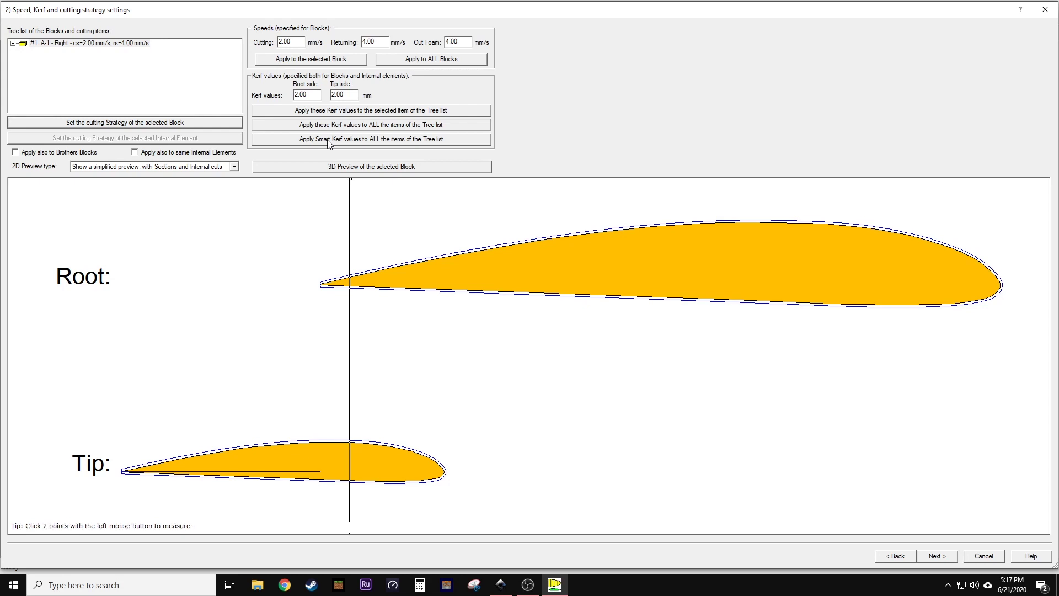
Step: Apply smart kerf to every tree item, keeping Mean kerf 2.00 and Hot wire diameter 0.36
click(353, 143)
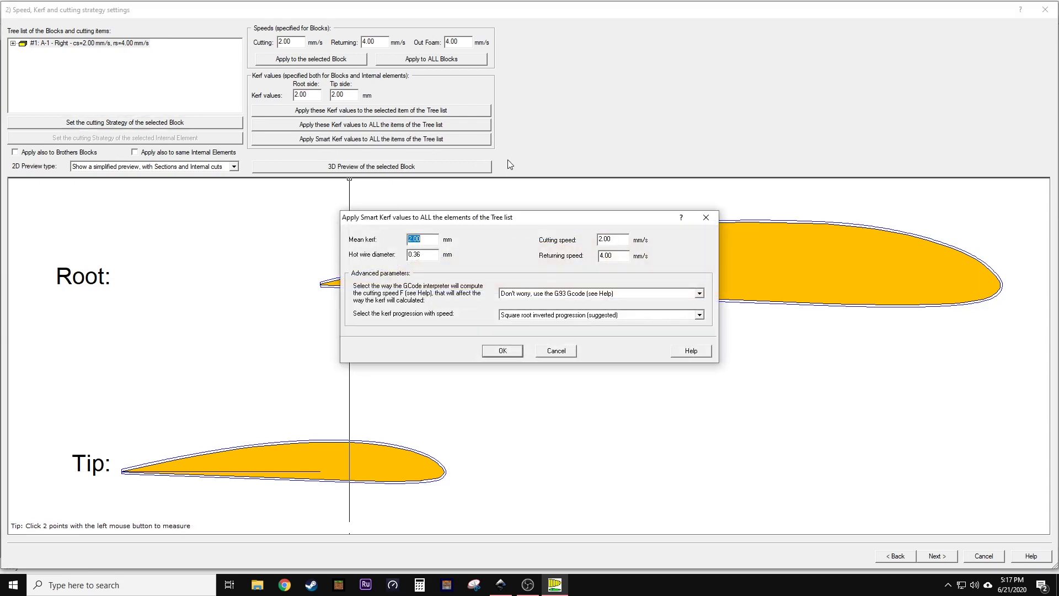
click(425, 239)
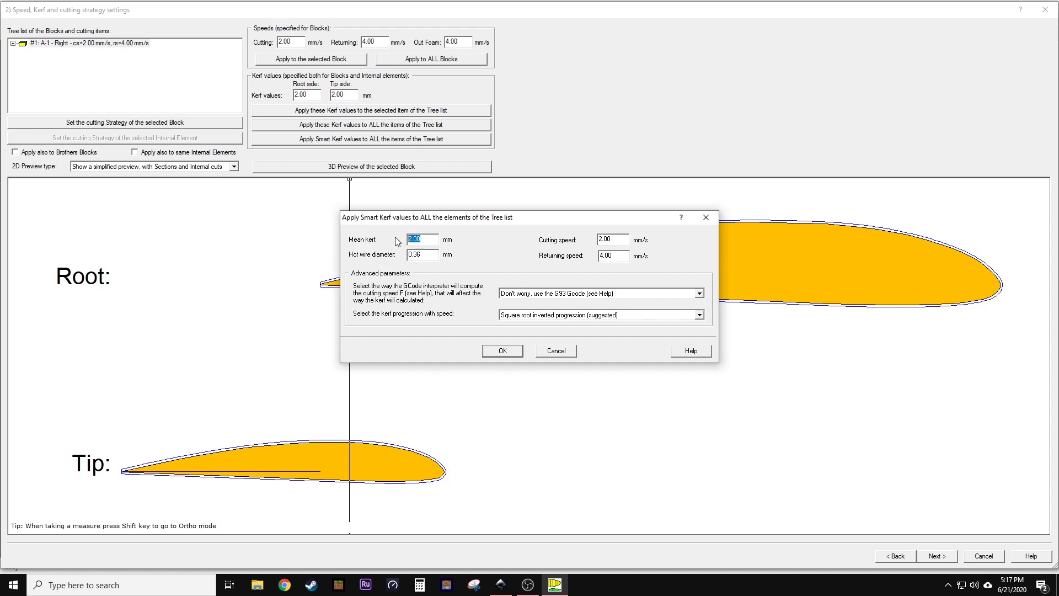
drag(426, 255, 385, 258)
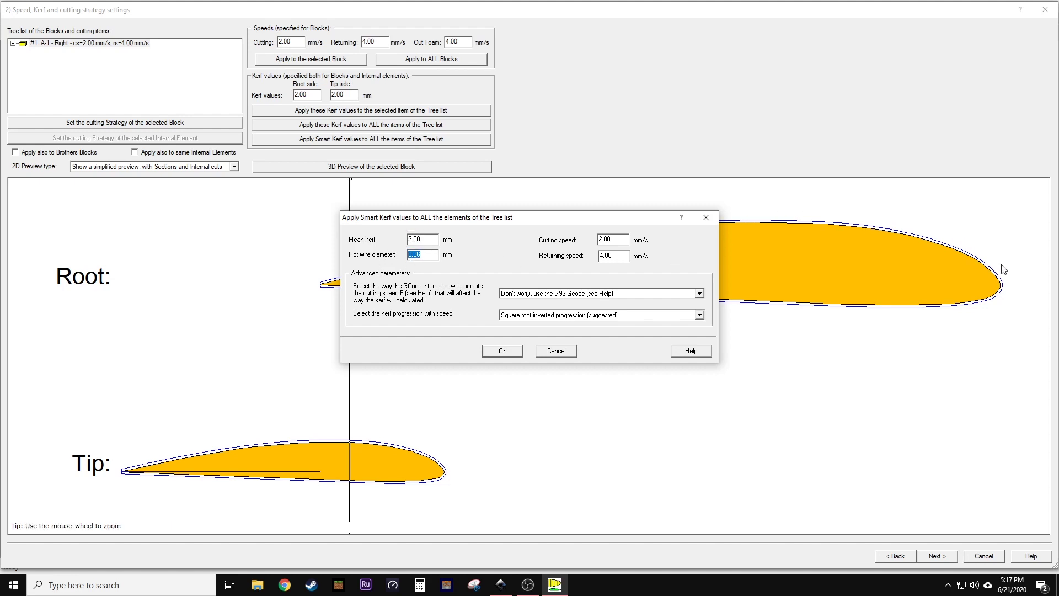
click(502, 352)
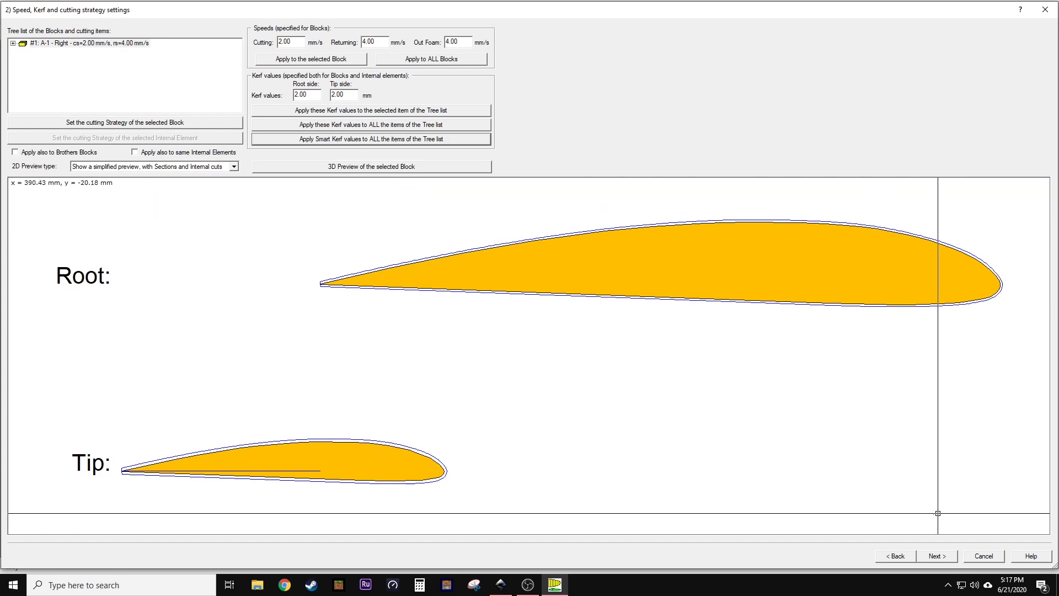
Step: Advance to the cutting order and foam block size page and review the block placement settings
click(937, 556)
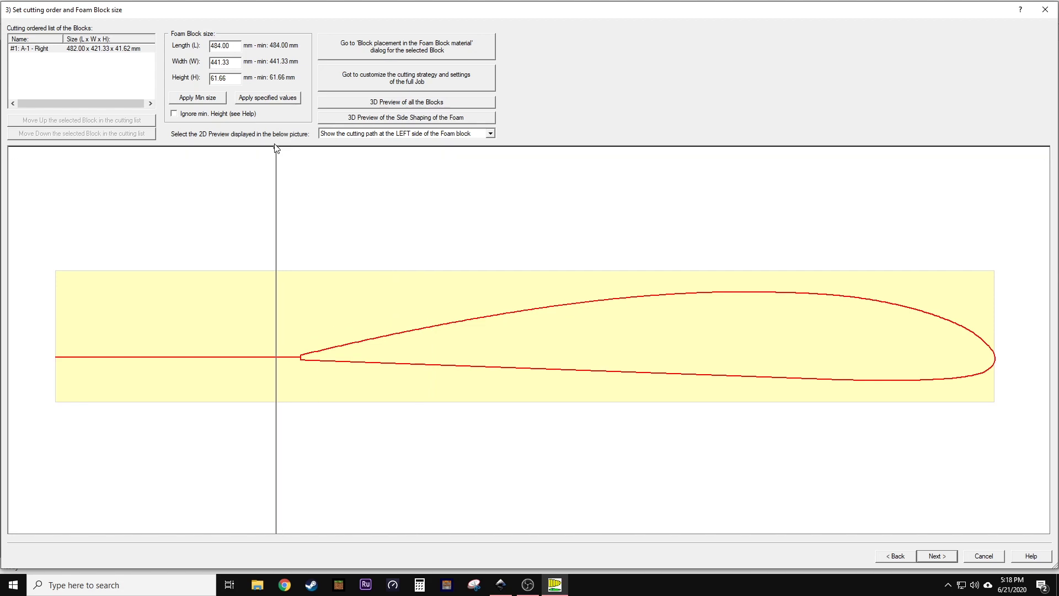
click(386, 61)
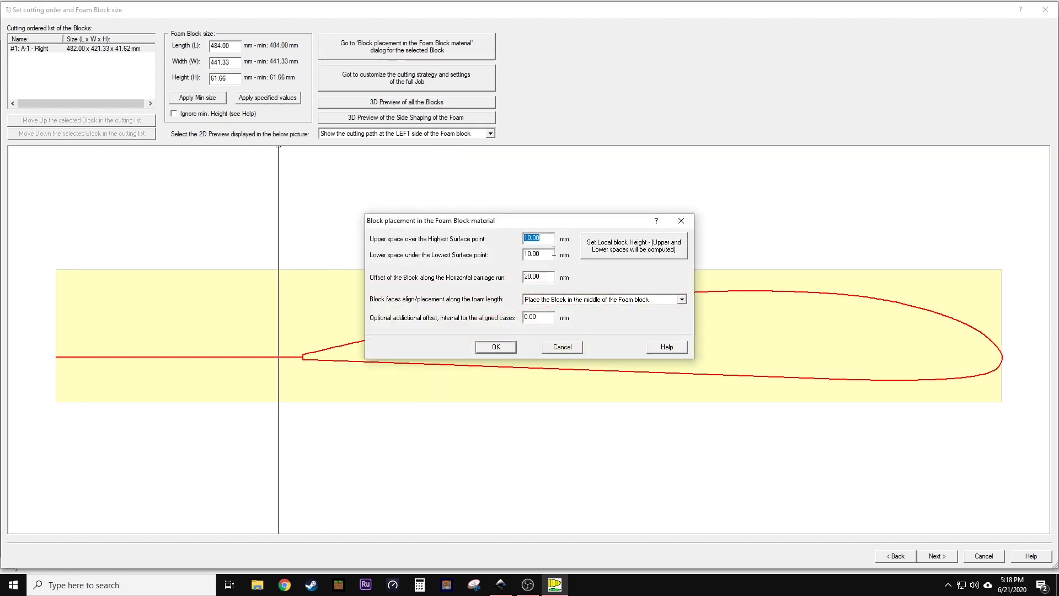
click(560, 350)
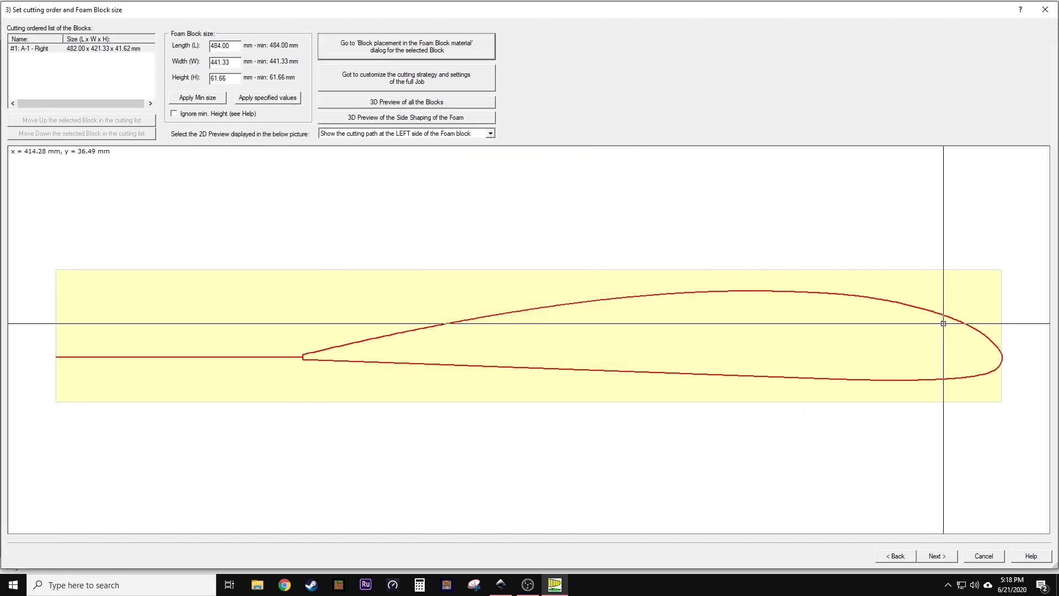
click(227, 79)
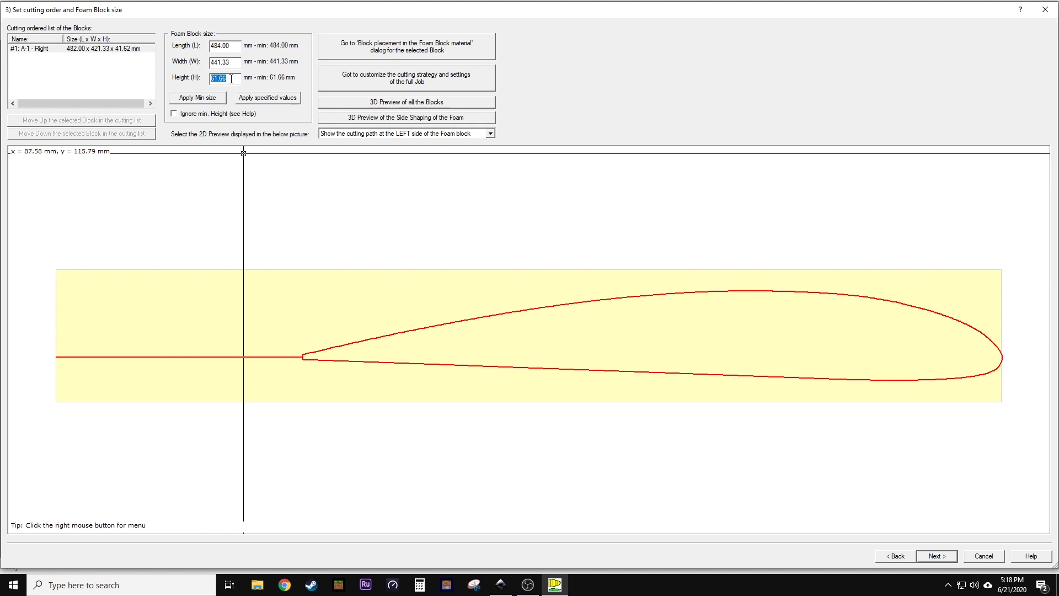
Step: Set both the upper and lower spaces around the wing to 4 mm
click(407, 47)
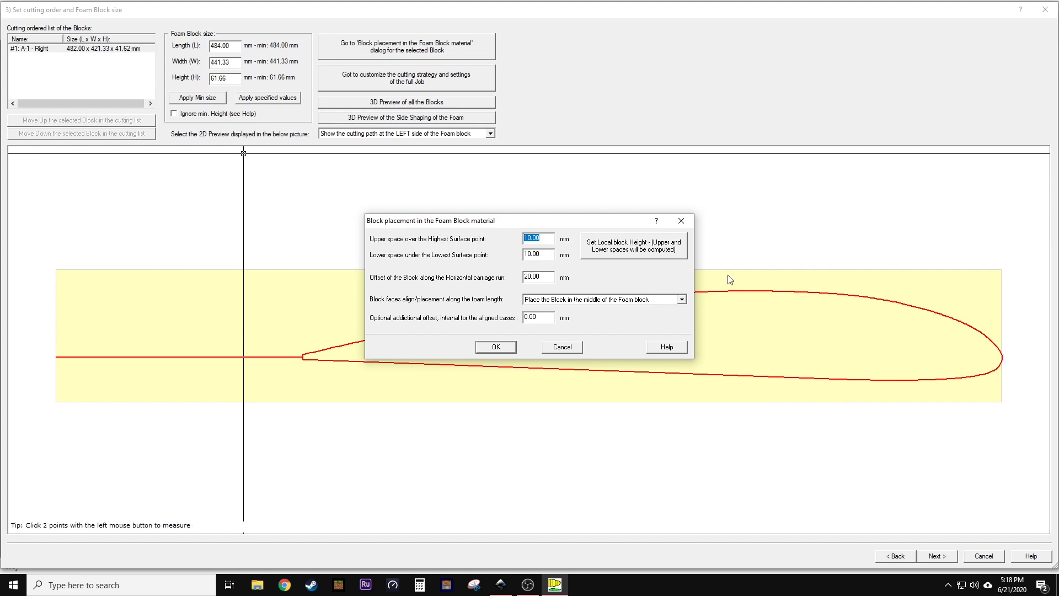
key(Tab)
text(4)
key(shift+Tab)
text(4)
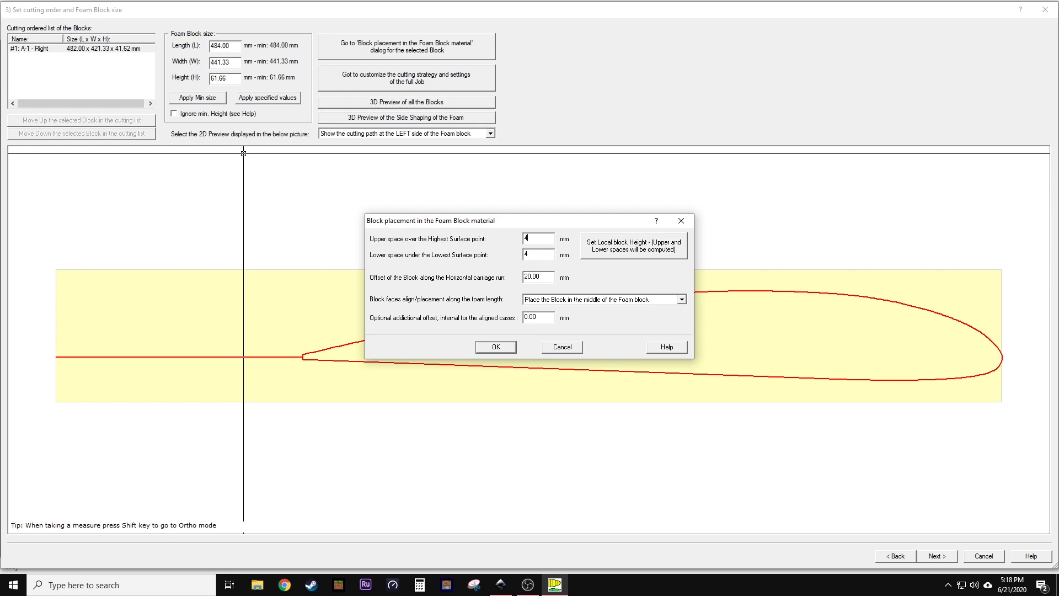
click(496, 347)
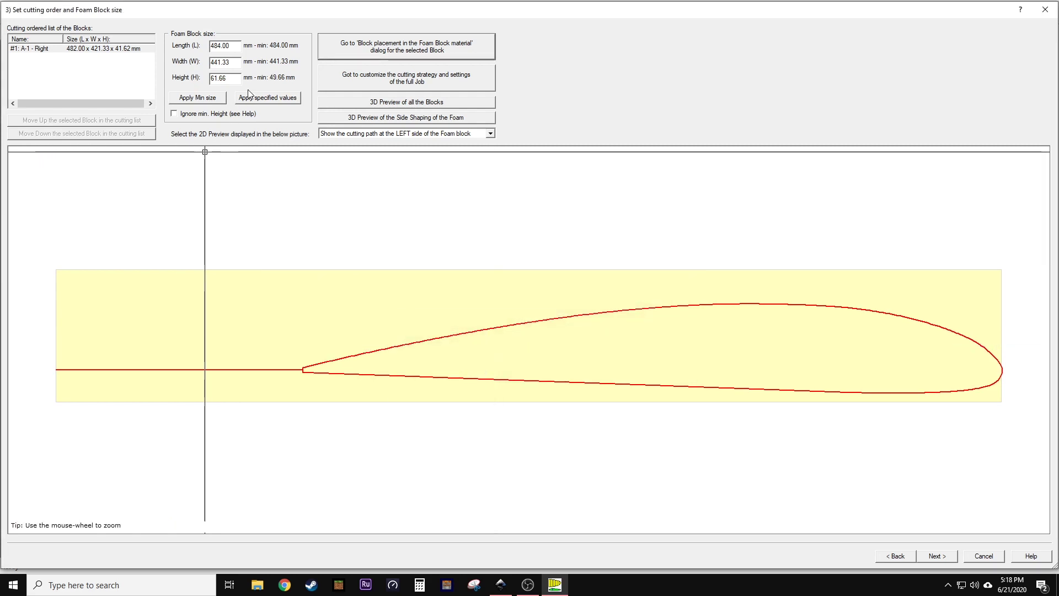
Step: Set the foam block Height to 50 mm and apply the specified values
drag(232, 77, 172, 80)
text(50)
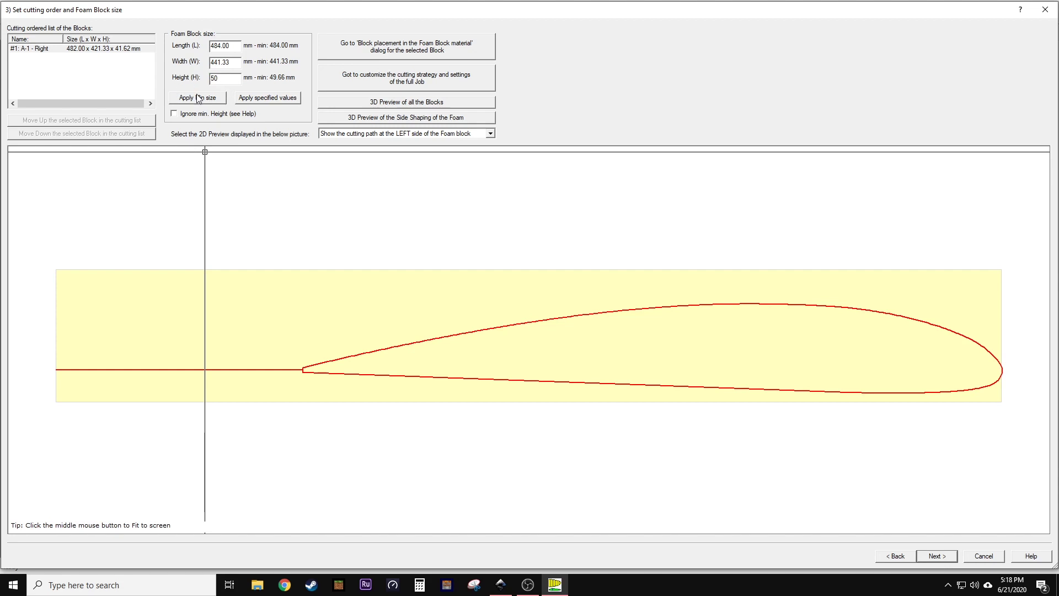
click(263, 99)
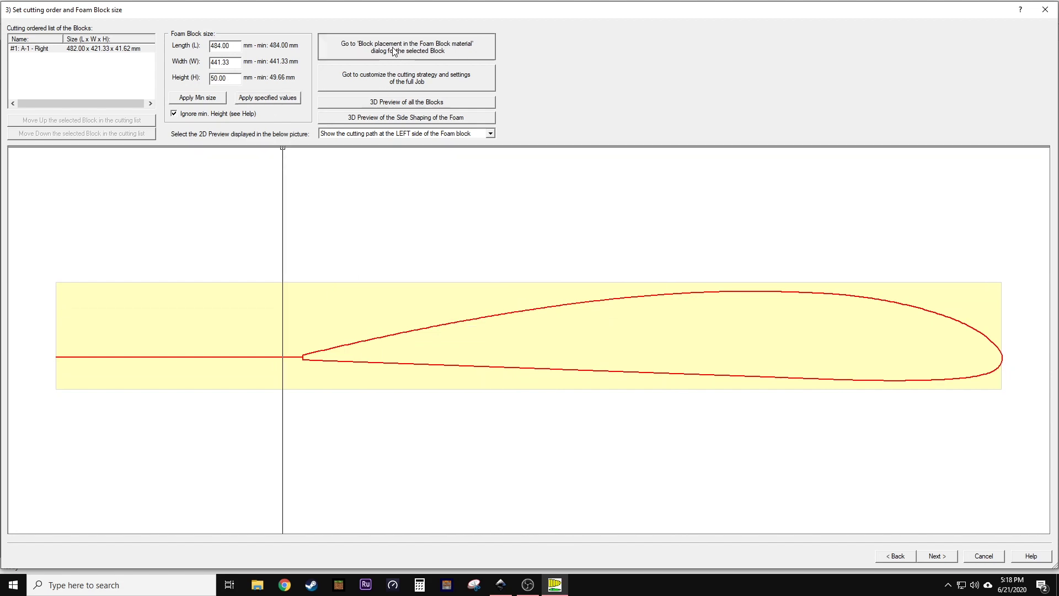
Step: Recheck the 4 mm placement clearances and advance to the main blocks cutting placement page
click(411, 48)
key(Tab)
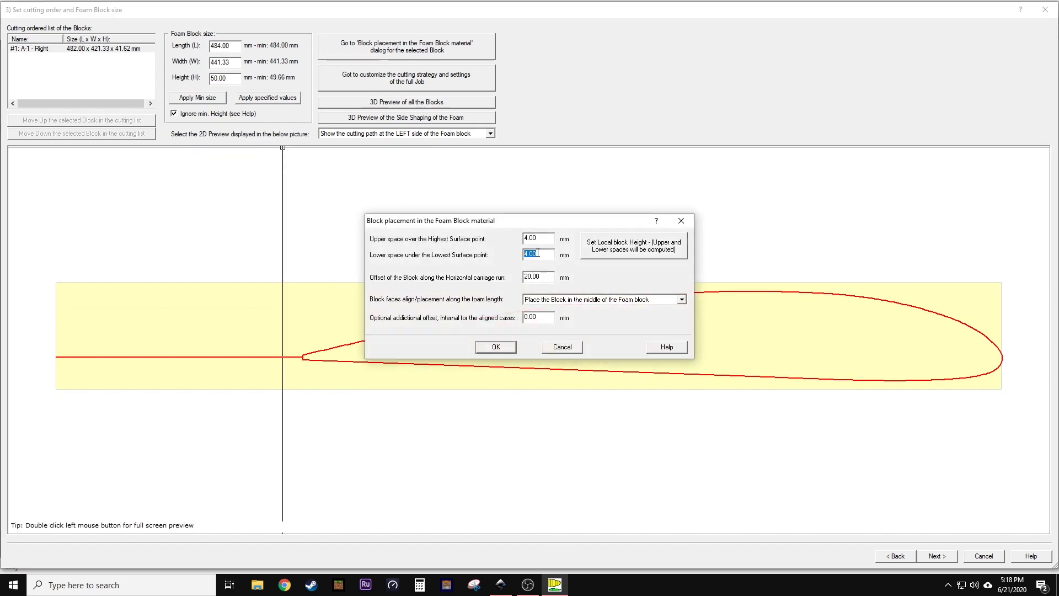
click(555, 346)
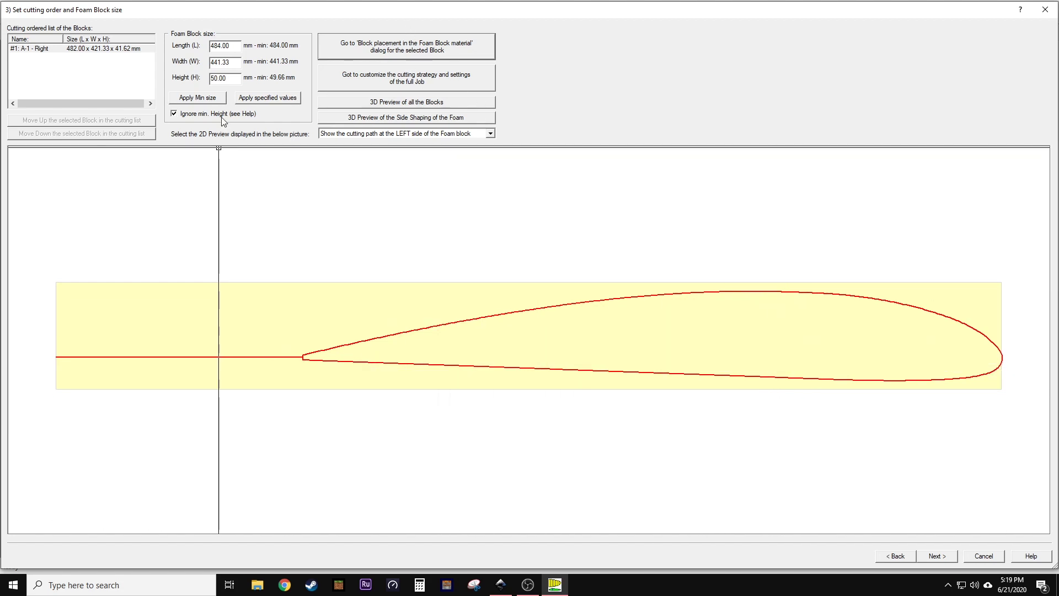
click(938, 556)
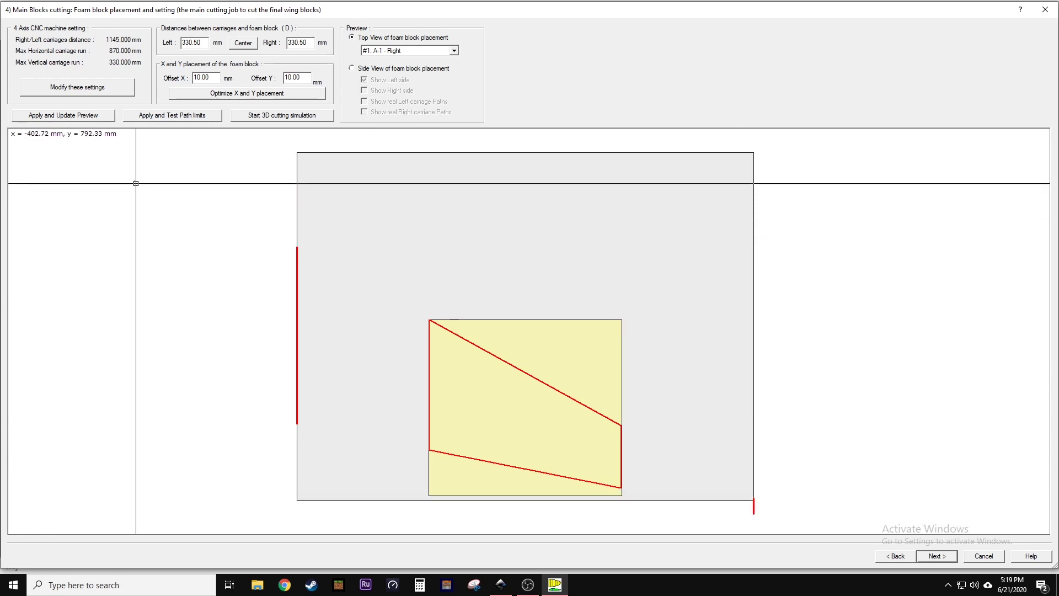
Step: Optimise X and Y placement, set Offset Y to 10 mm, and apply for a 50 mm X offset
click(248, 93)
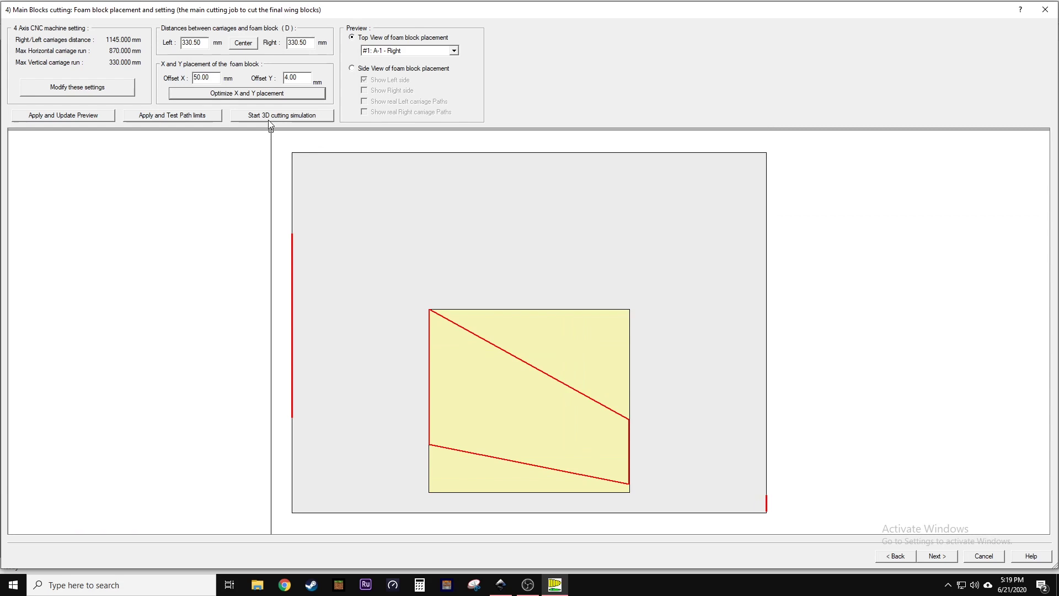
double_click(298, 76)
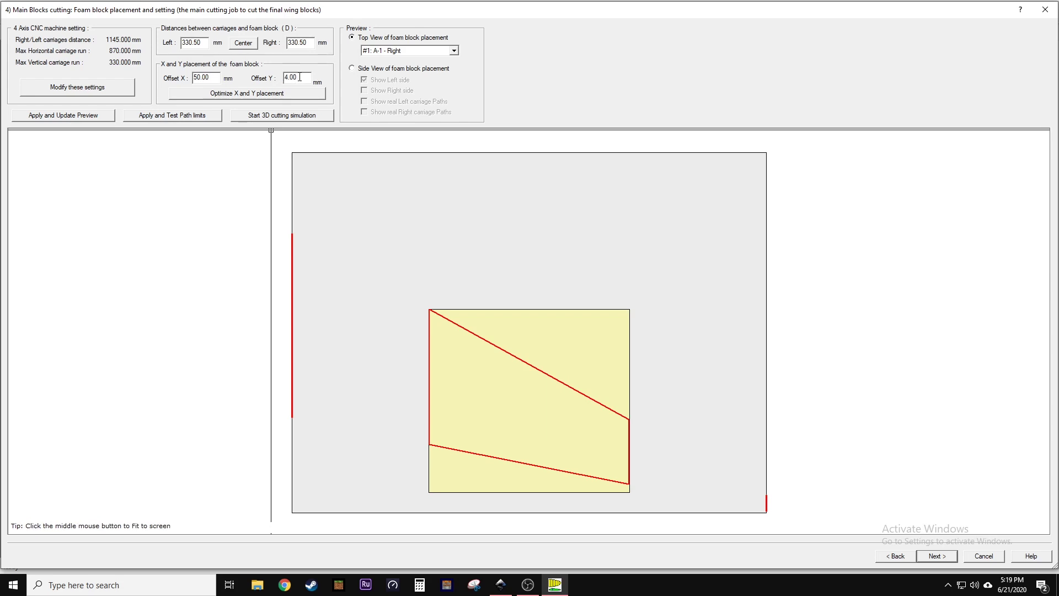
drag(300, 77, 281, 80)
text(10)
double_click(210, 77)
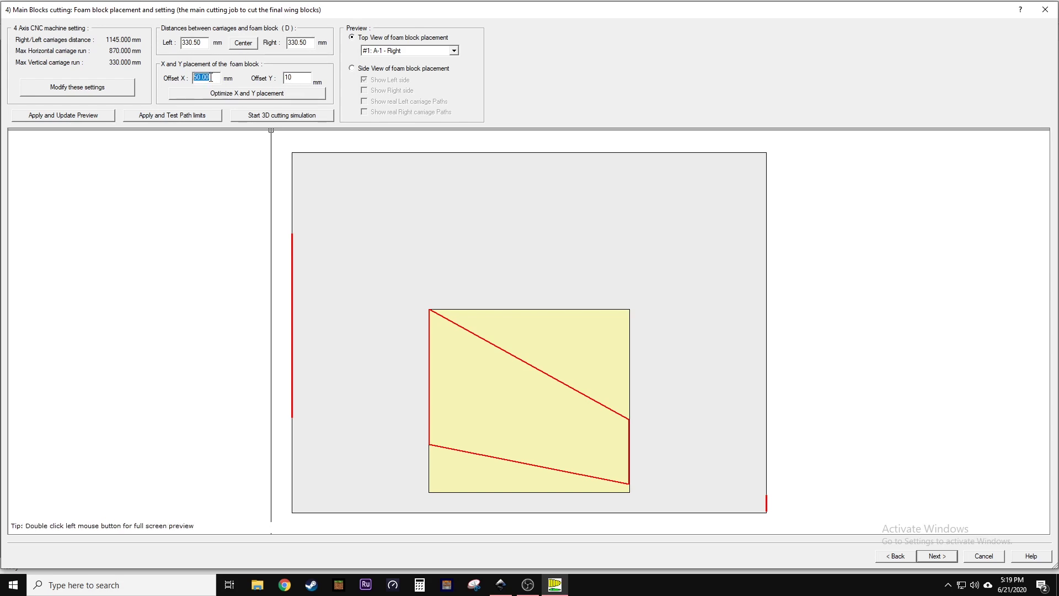
click(212, 77)
double_click(212, 76)
click(62, 117)
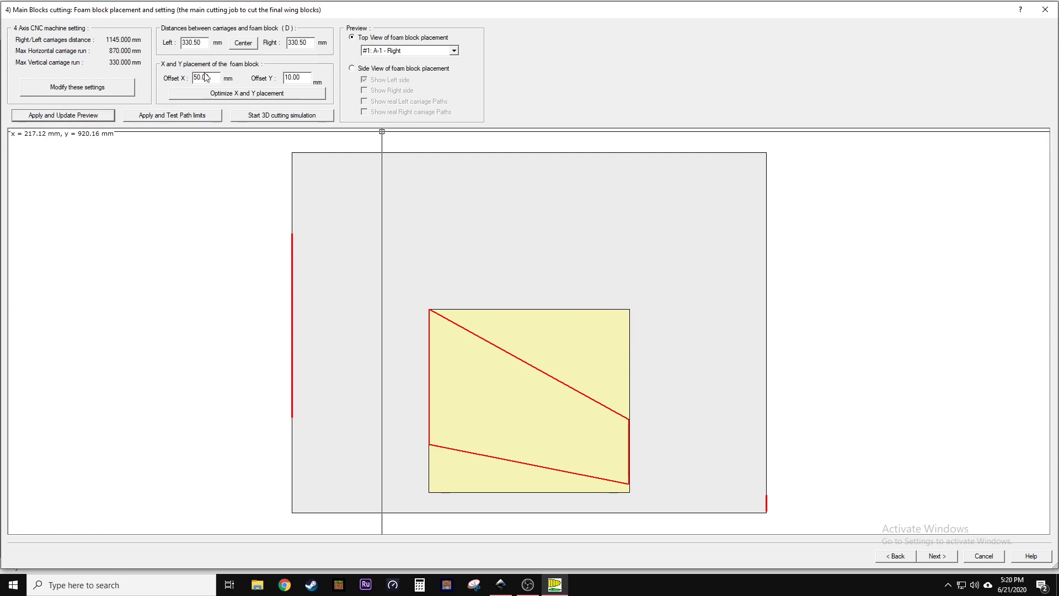
drag(211, 83, 197, 74)
drag(291, 81, 307, 80)
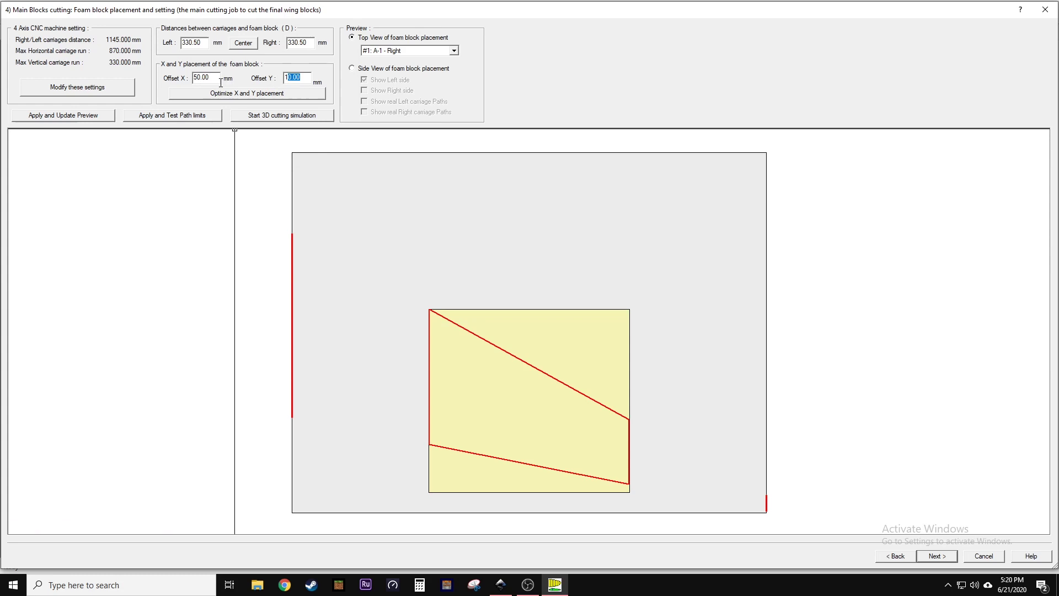
drag(210, 77, 193, 77)
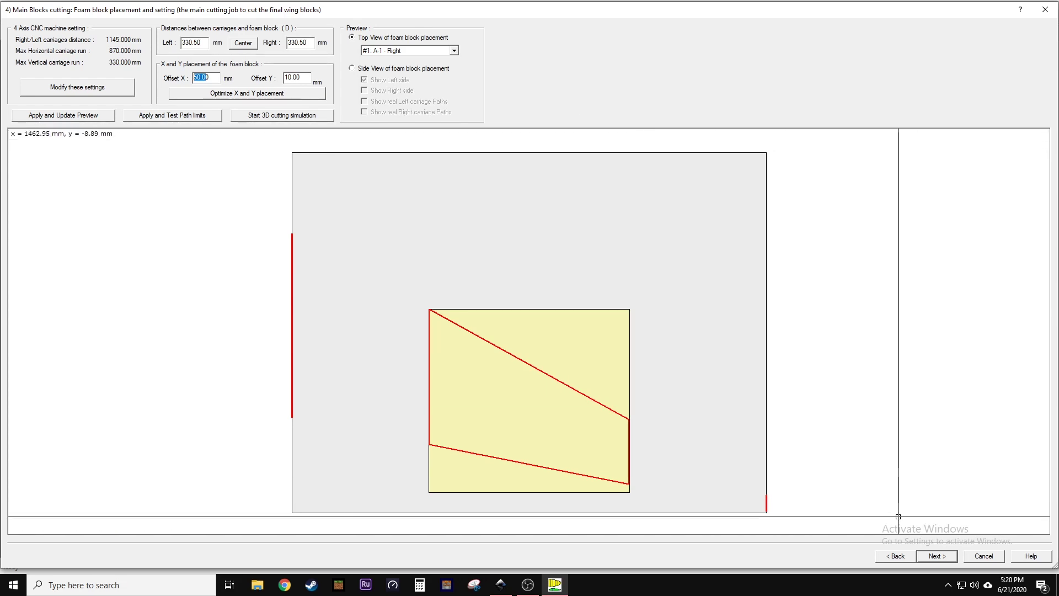
Step: Advance to the cutting file page and create G-code for devCnc Foam in the Projects - DevWingFoam2 folder
click(939, 556)
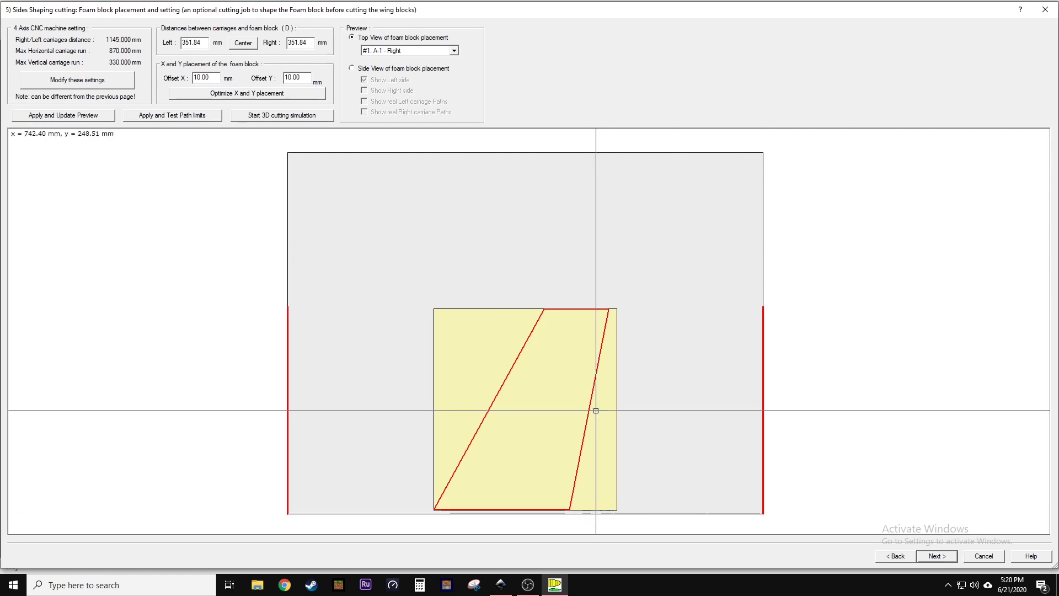
click(941, 557)
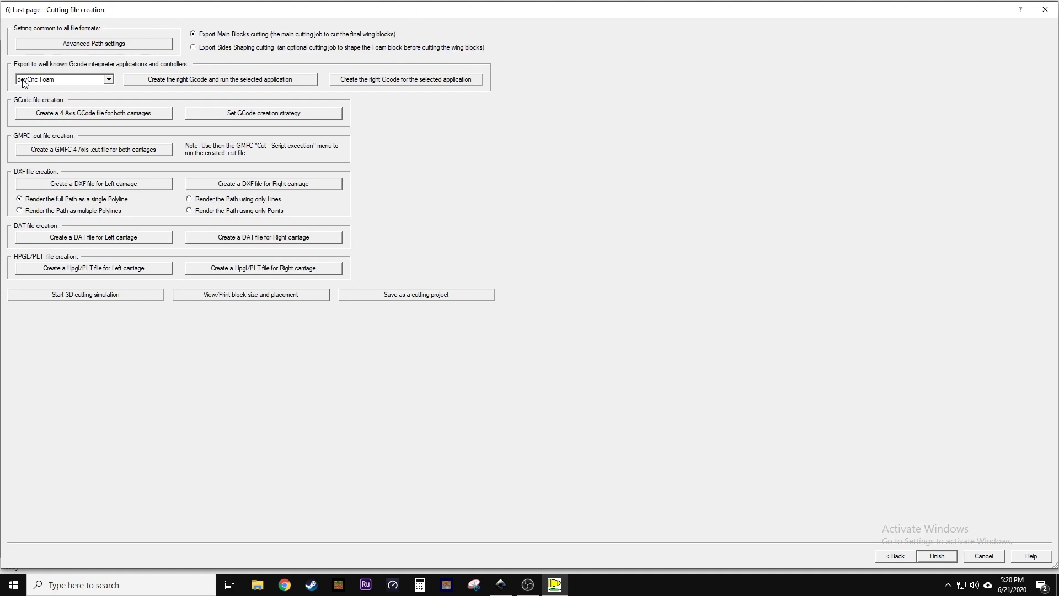
click(404, 81)
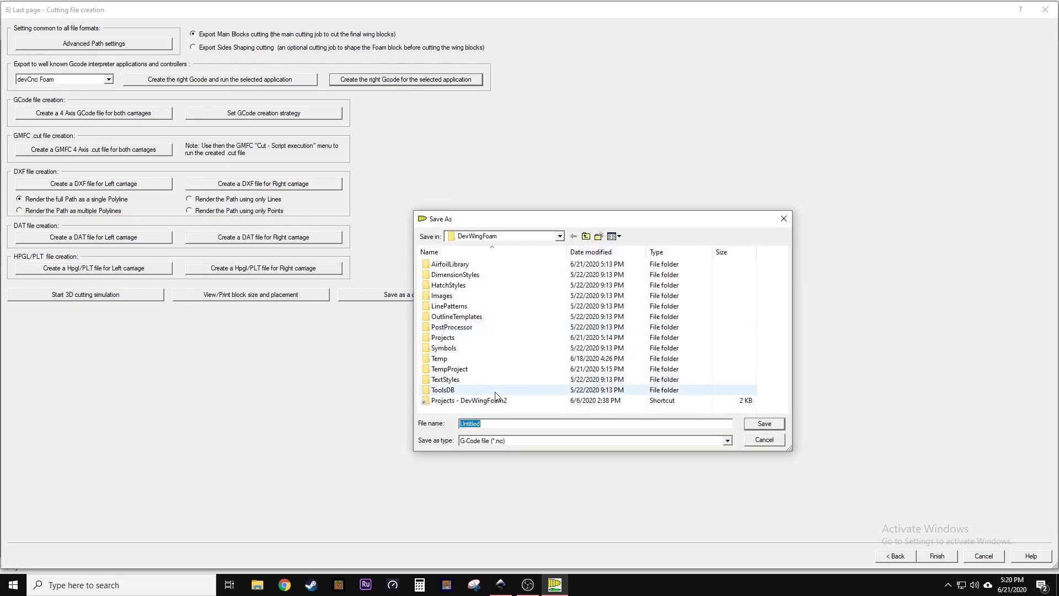
double_click(483, 401)
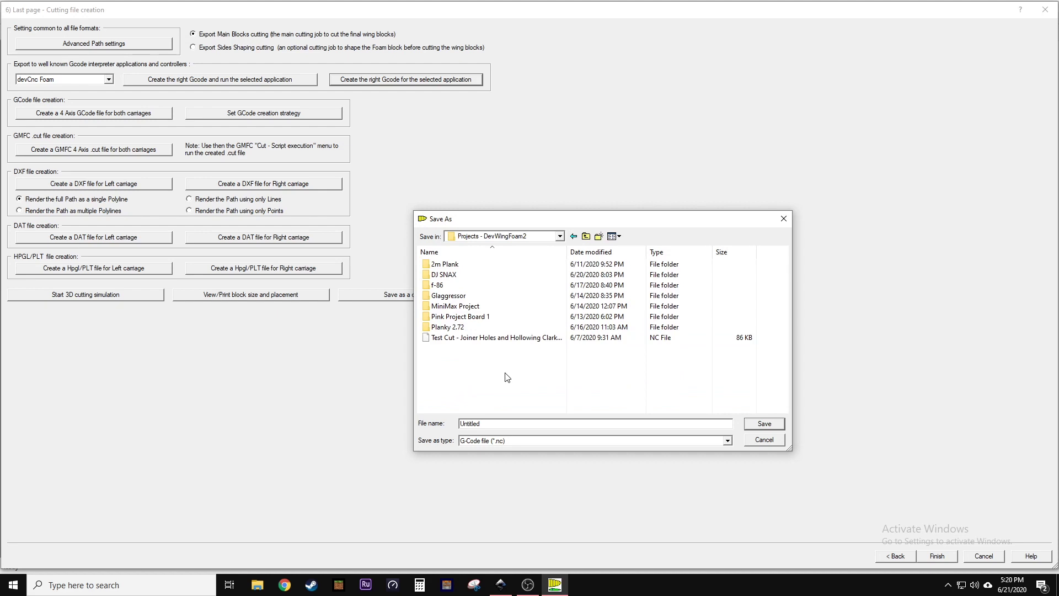
Step: Create and open a new folder named 'FT versa wing', then start entering the file name
click(599, 236)
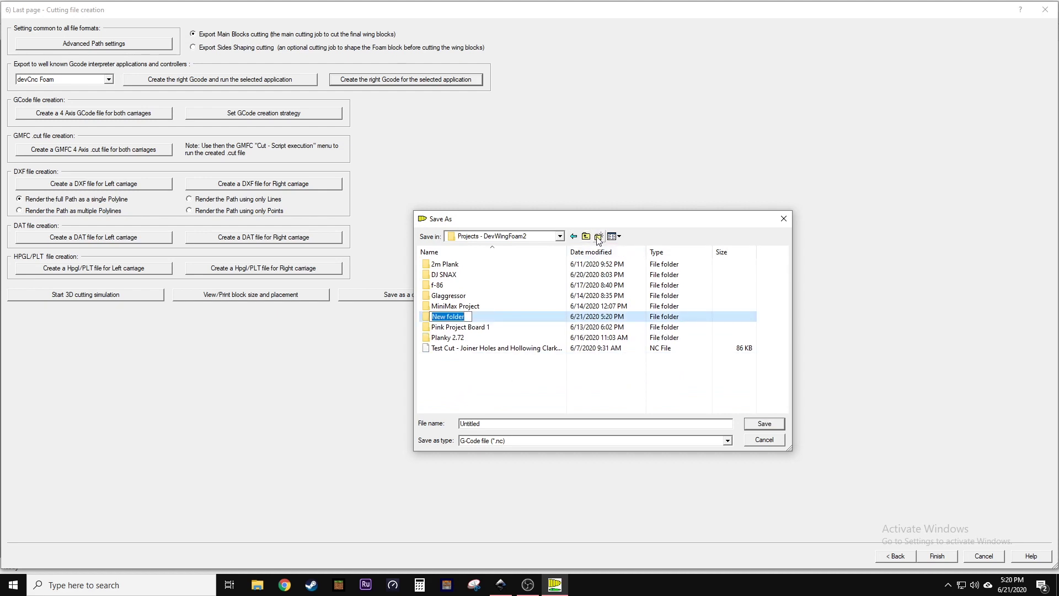
text(FT)
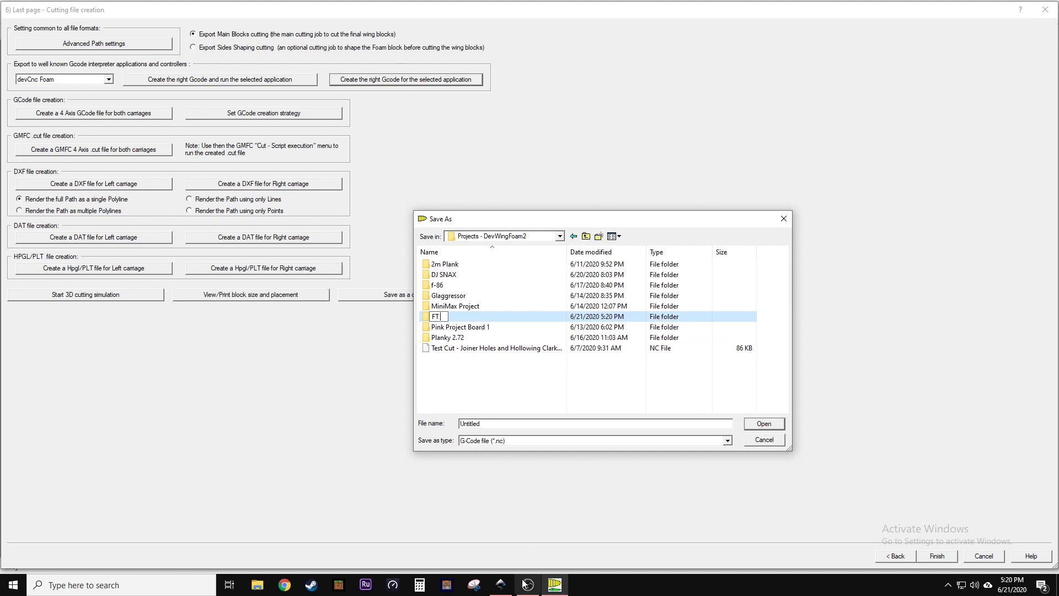
click(501, 585)
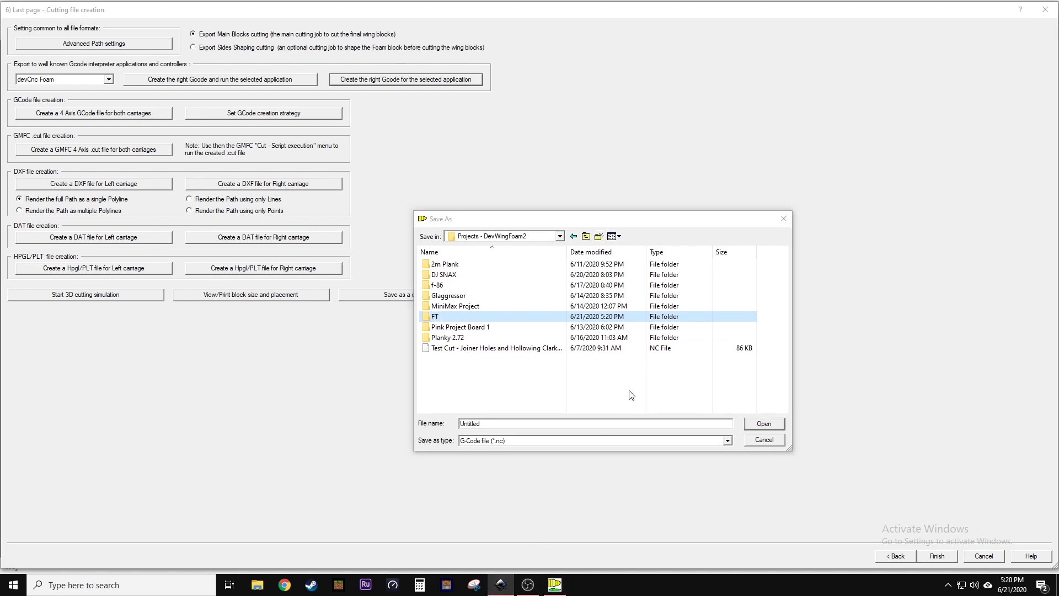
click(502, 586)
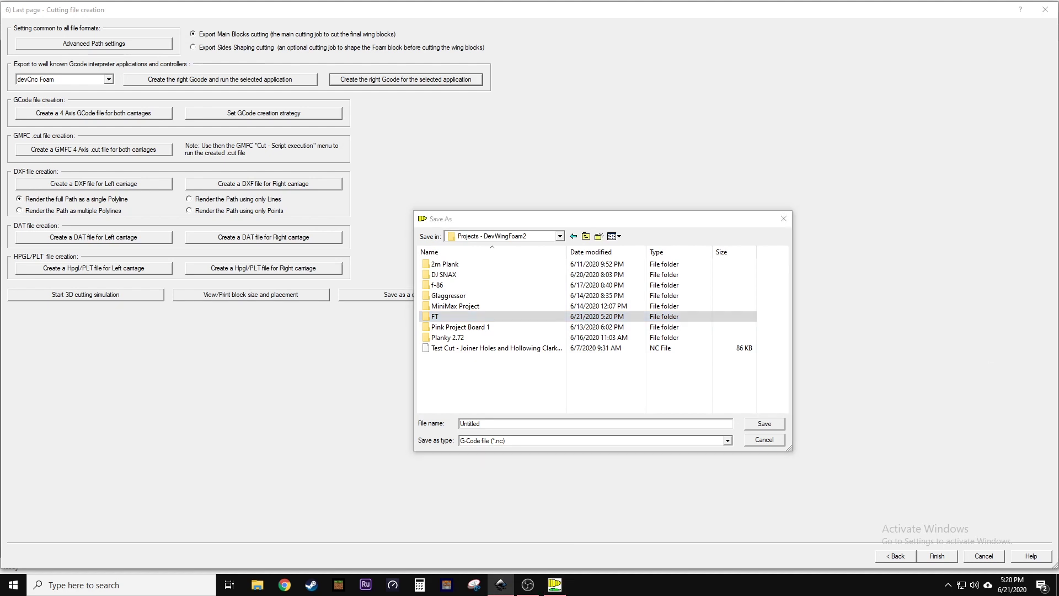
click(435, 319)
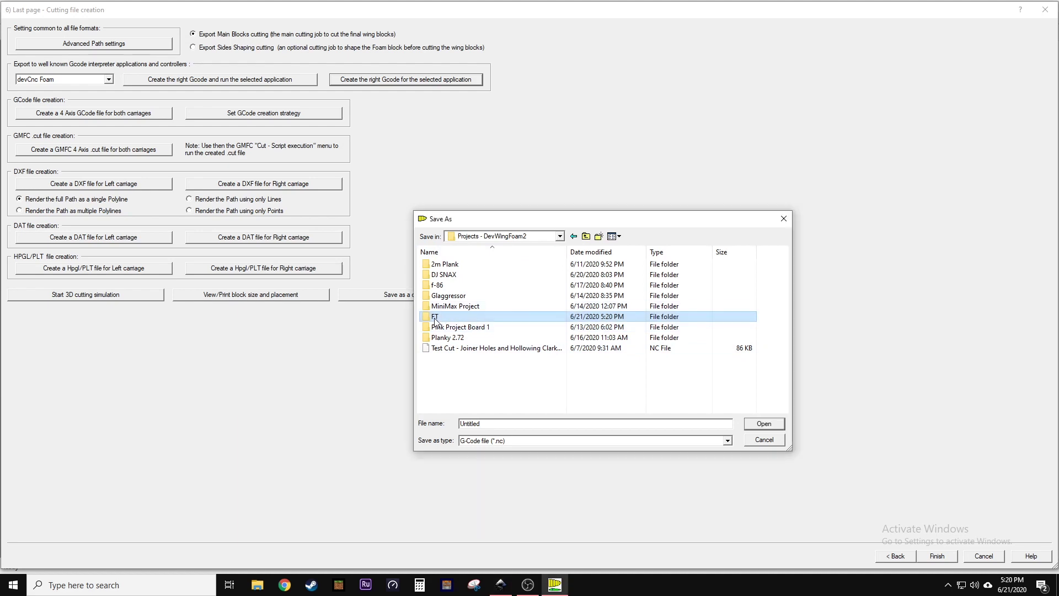
click(445, 318)
text(sa)
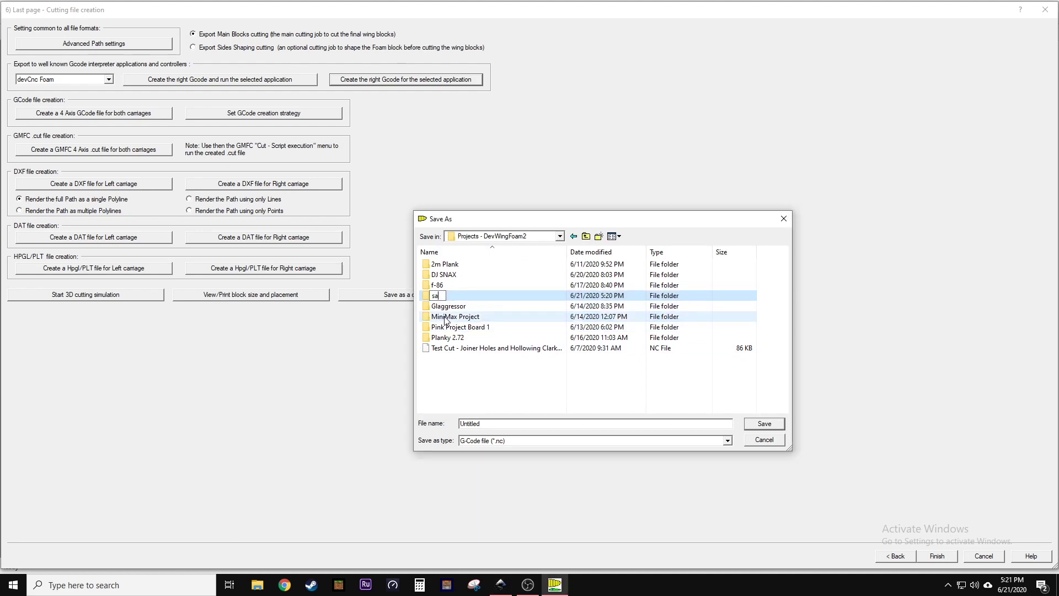
text( versa wing)
key(Return)
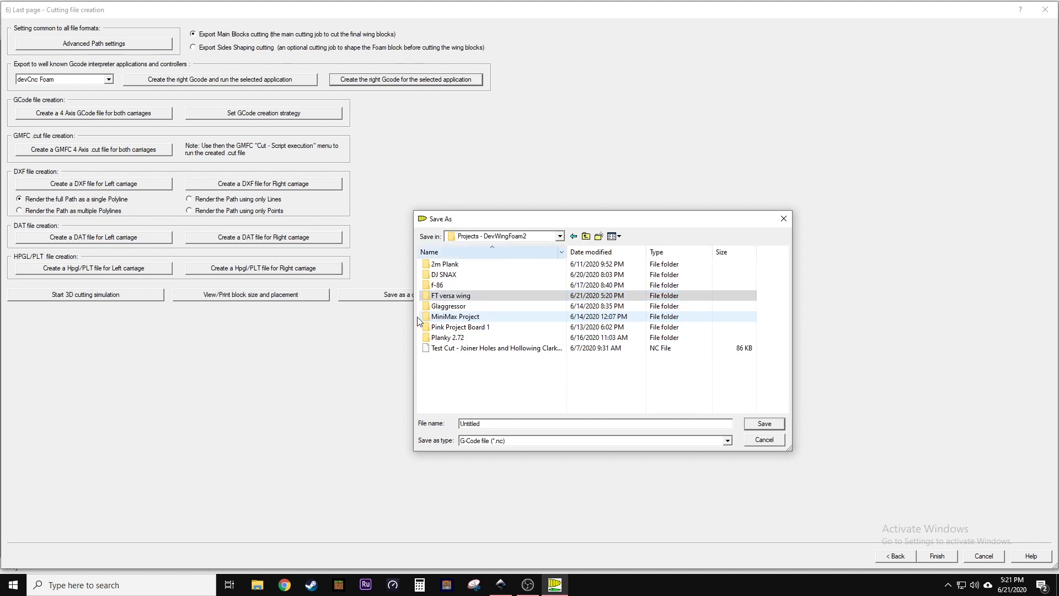
double_click(448, 296)
drag(489, 423, 448, 426)
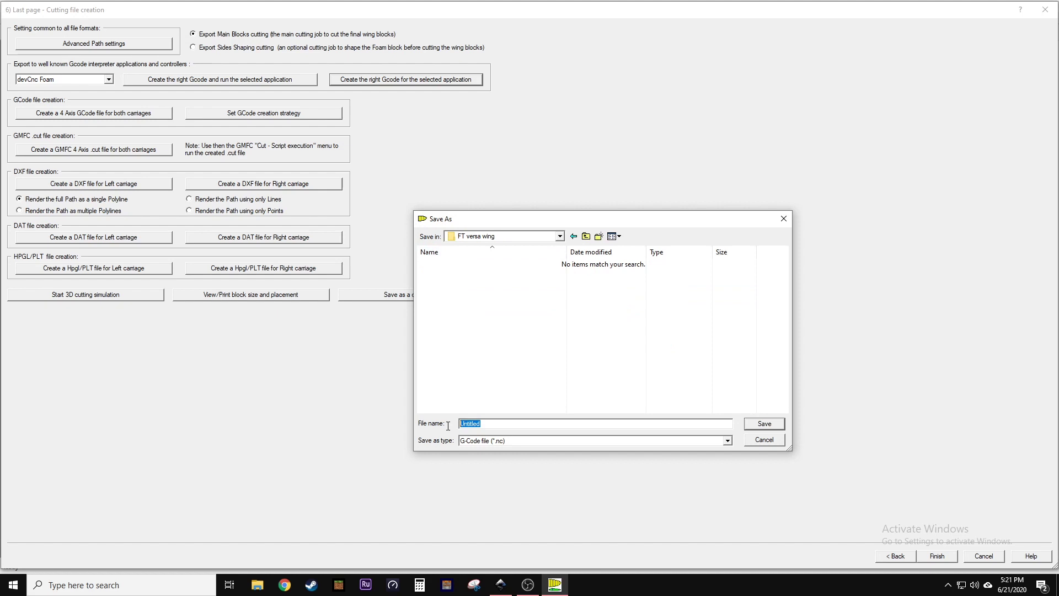
text(F)
Step: Save the right-wing G-code file and check the report's foam size and placement figures
click(763, 424)
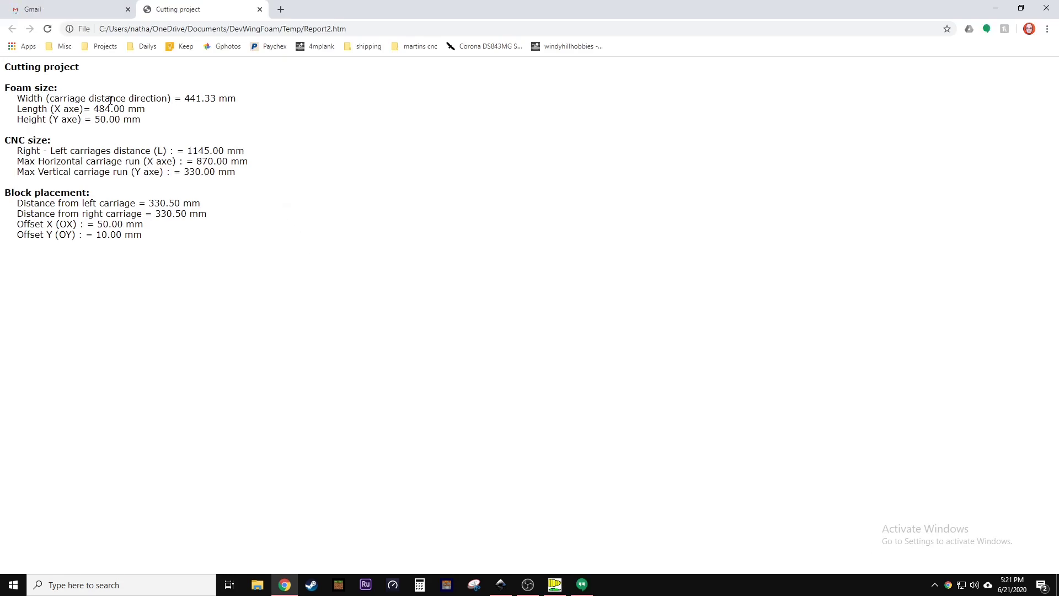
drag(187, 98, 215, 98)
drag(95, 109, 123, 119)
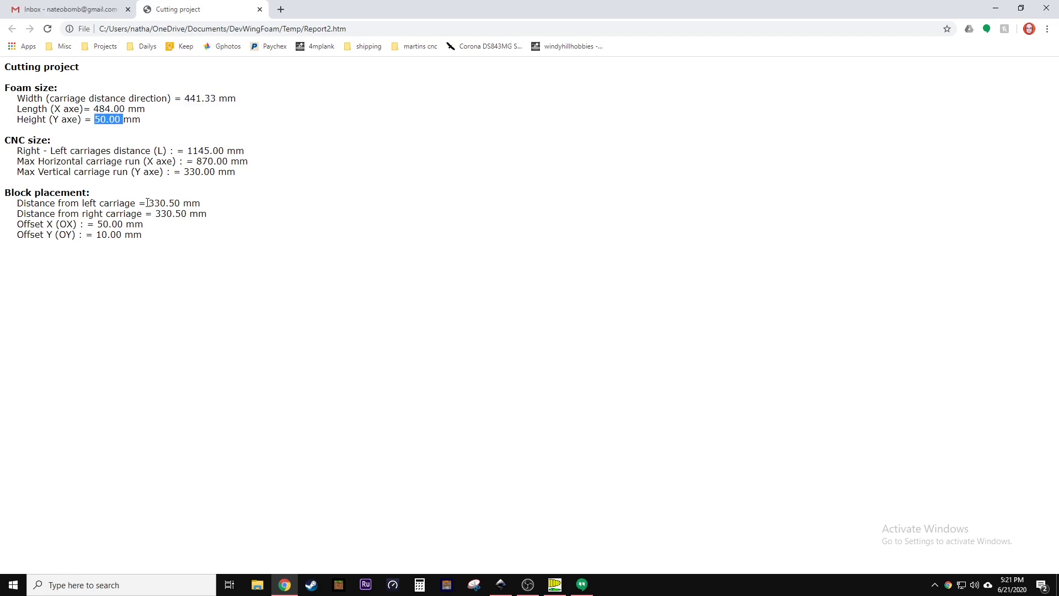
drag(149, 203, 197, 215)
mouse_move(97, 224)
mouse_down()
mouse_move(135, 224)
mouse_move(101, 236)
mouse_up()
click(191, 234)
Step: Select the entire cutting project report text and copy it
drag(170, 250, 3, 70)
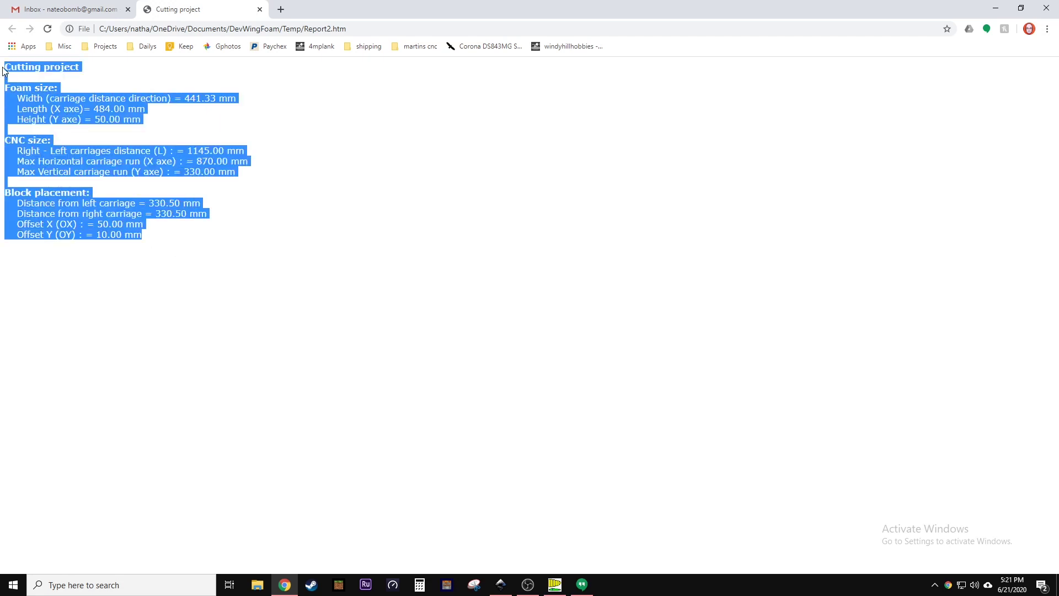
right_click(102, 110)
click(144, 118)
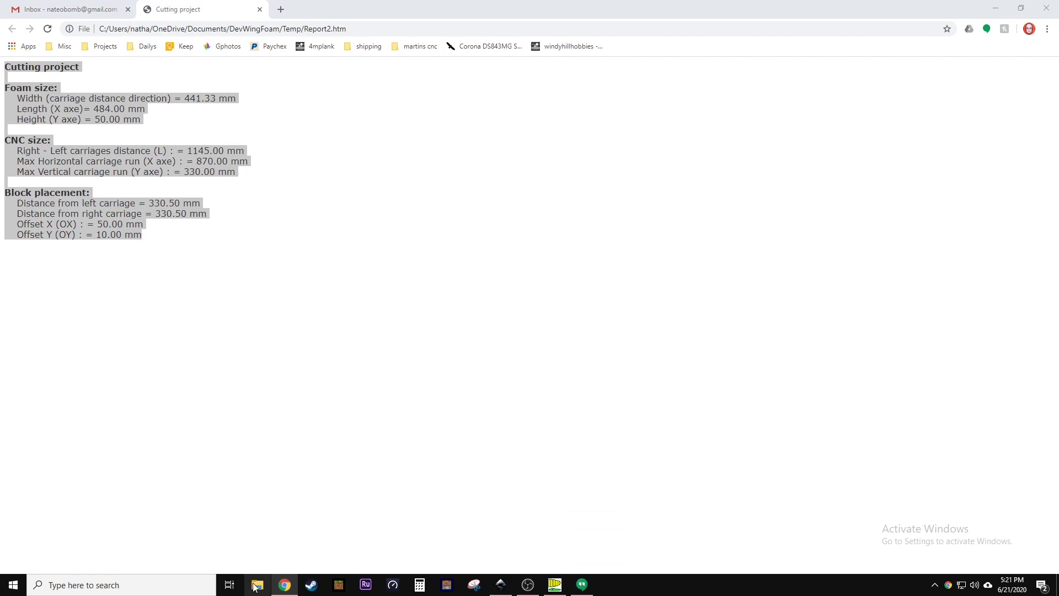
Step: Open the G-code's folder and create a text document named 'foam size - wings'
double_click(556, 233)
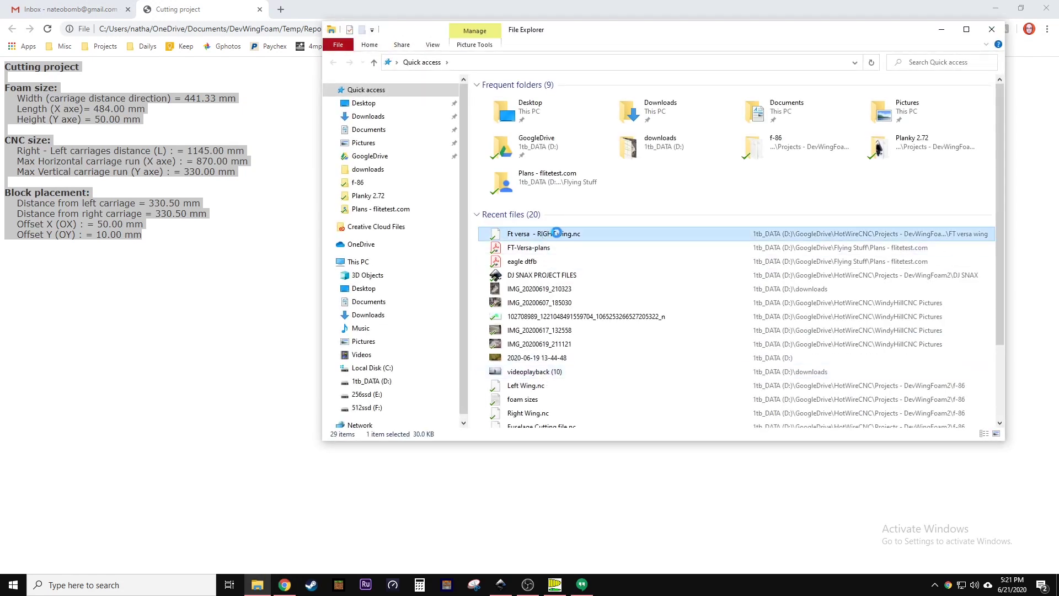
right_click(543, 237)
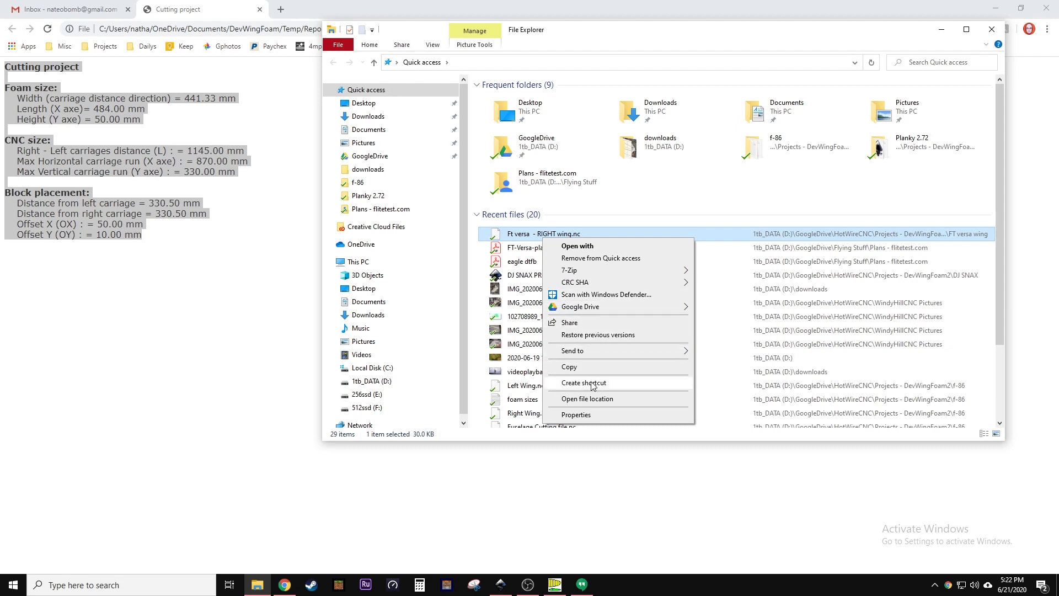
click(595, 398)
right_click(534, 228)
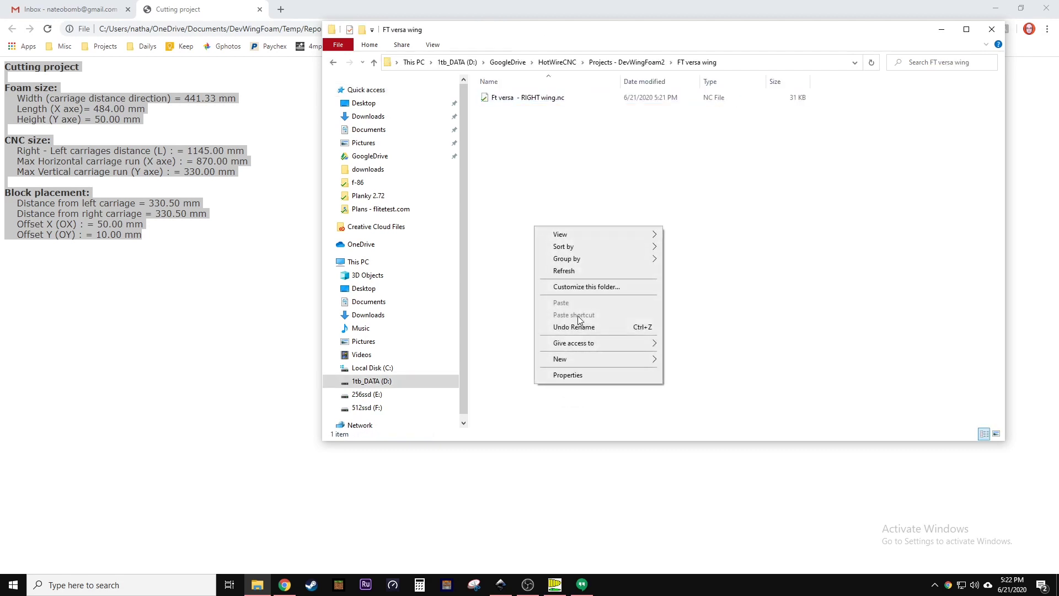
mouse_move(579, 359)
click(698, 413)
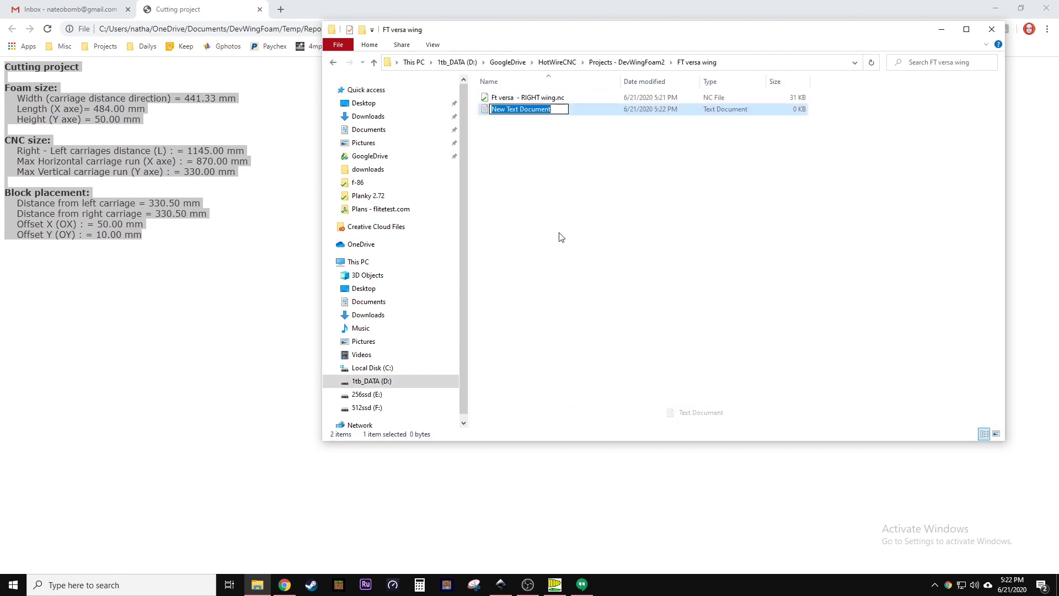
text(foam s)
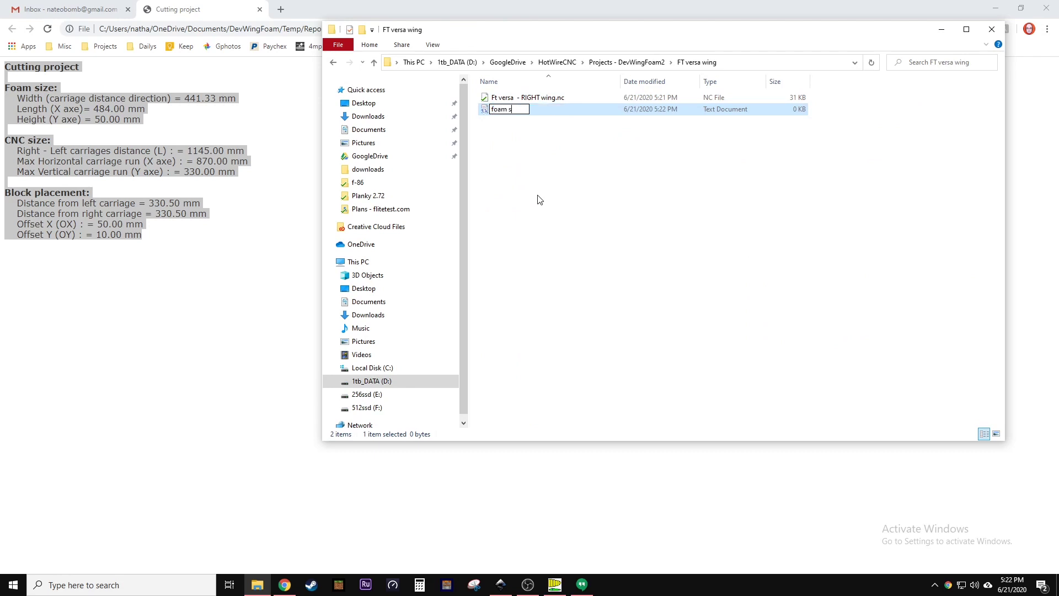
text(ize - wings)
key(Return)
key(Return)
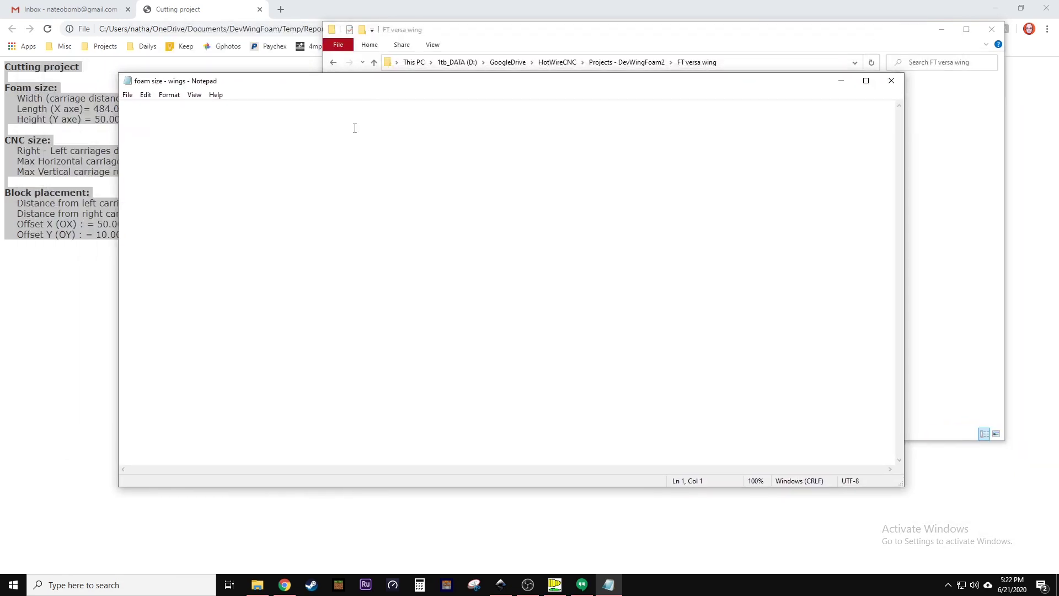
Step: Paste the copied report into the notes, save them, and close both windows
key(ctrl+v)
click(133, 95)
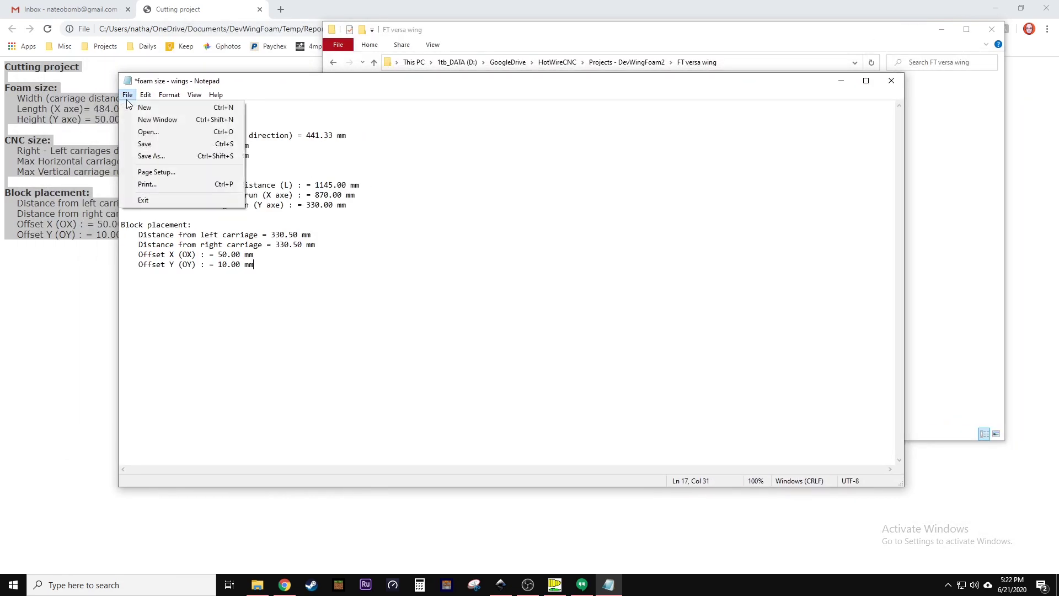
click(150, 144)
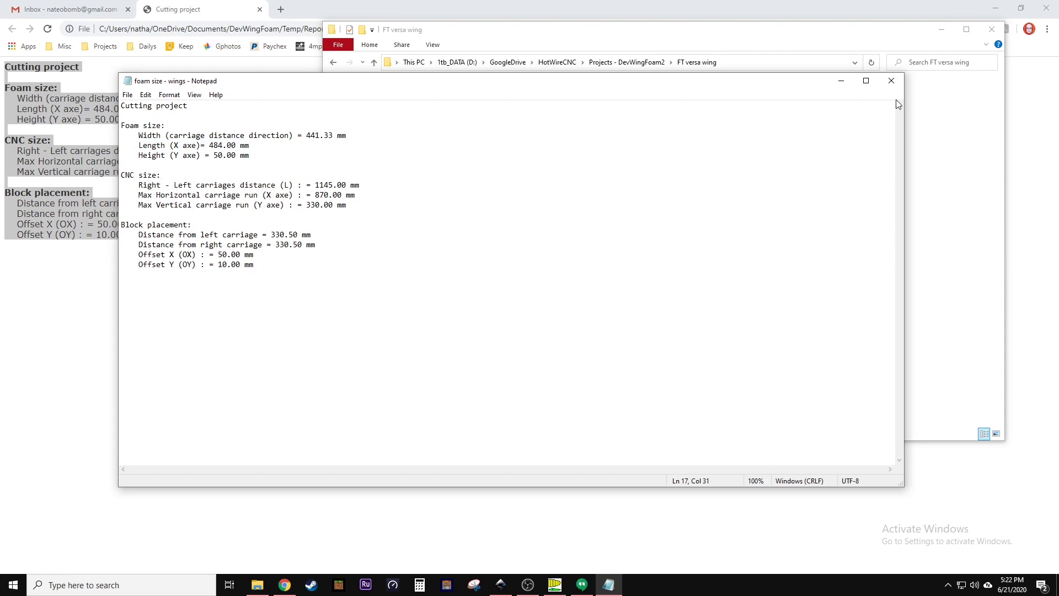
click(891, 80)
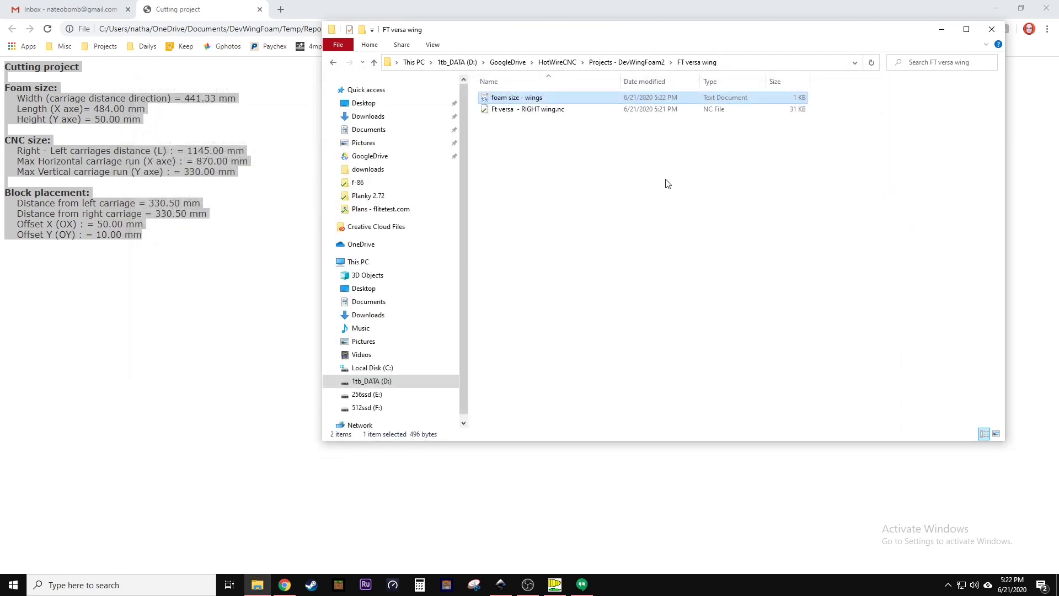
click(992, 29)
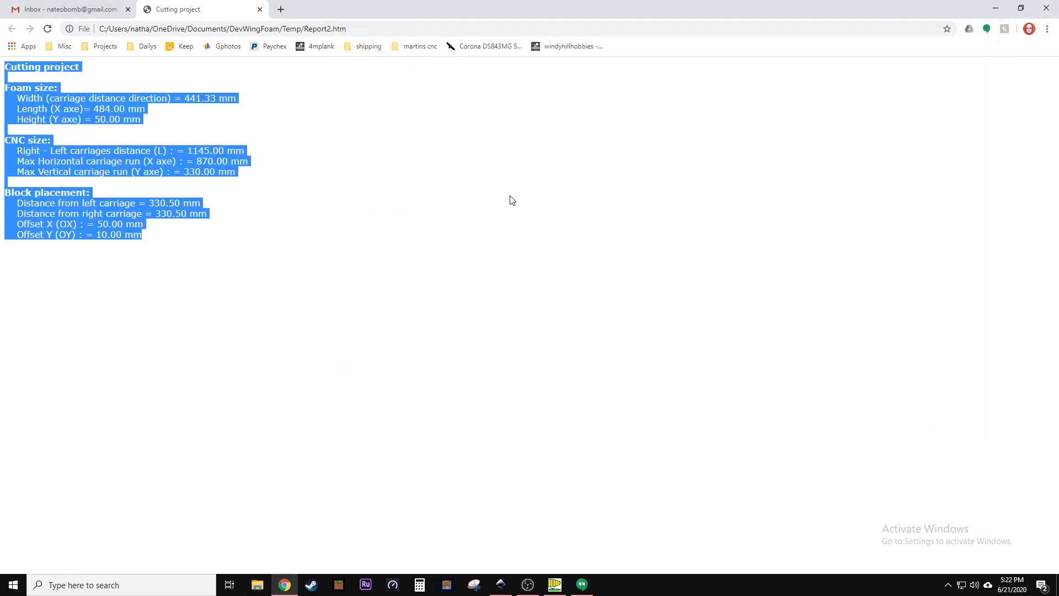
click(434, 198)
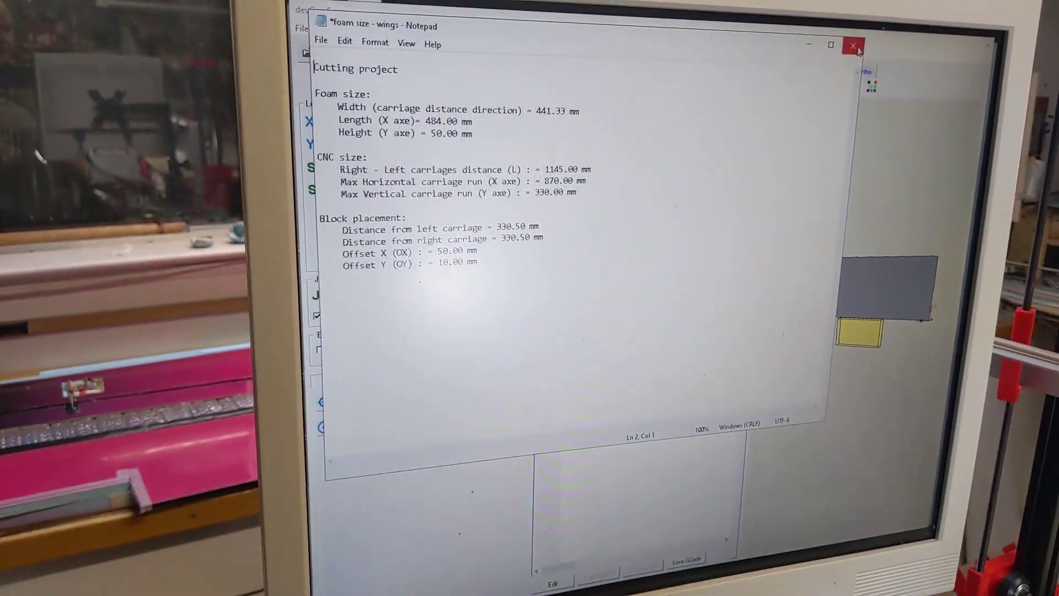
Step: Close the foam size - wings notes, saving the changes
click(839, 8)
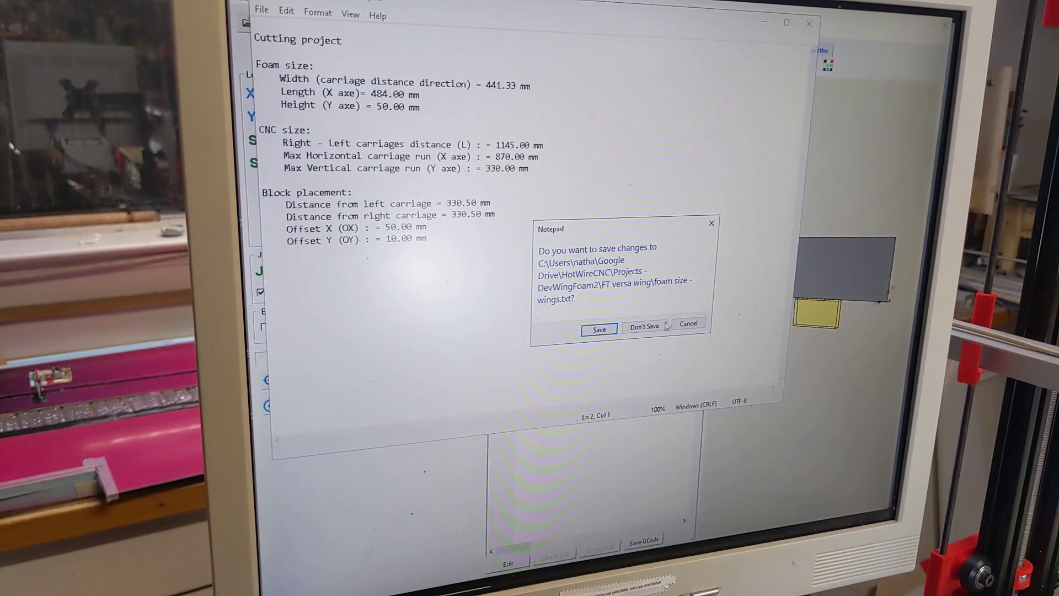
click(599, 329)
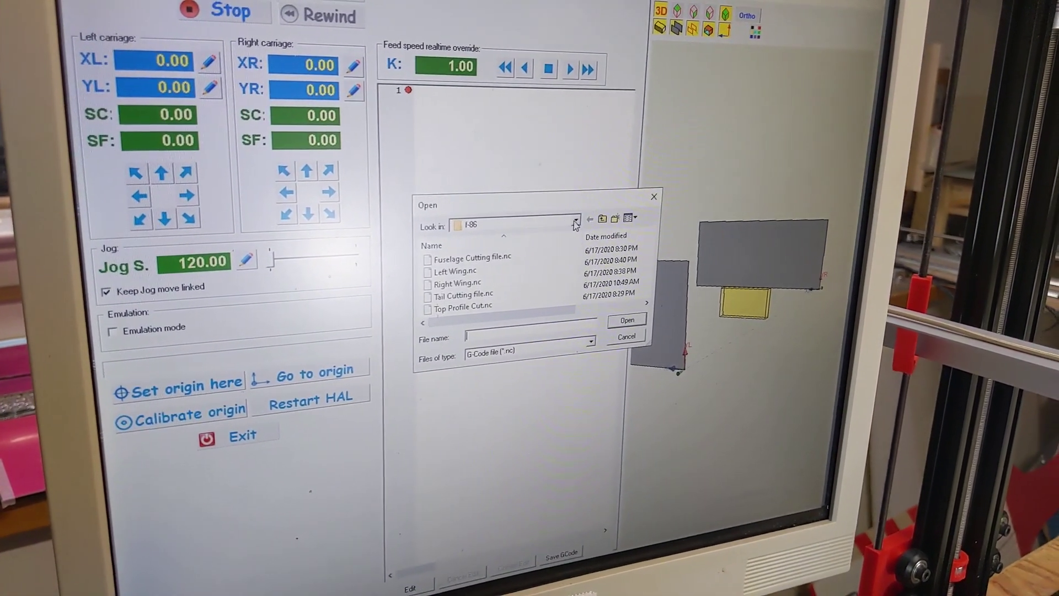
Step: Load the Ft versa - RIGHT wing .nc file from Projects - DevWingFoam2 > FT versa wing
click(575, 222)
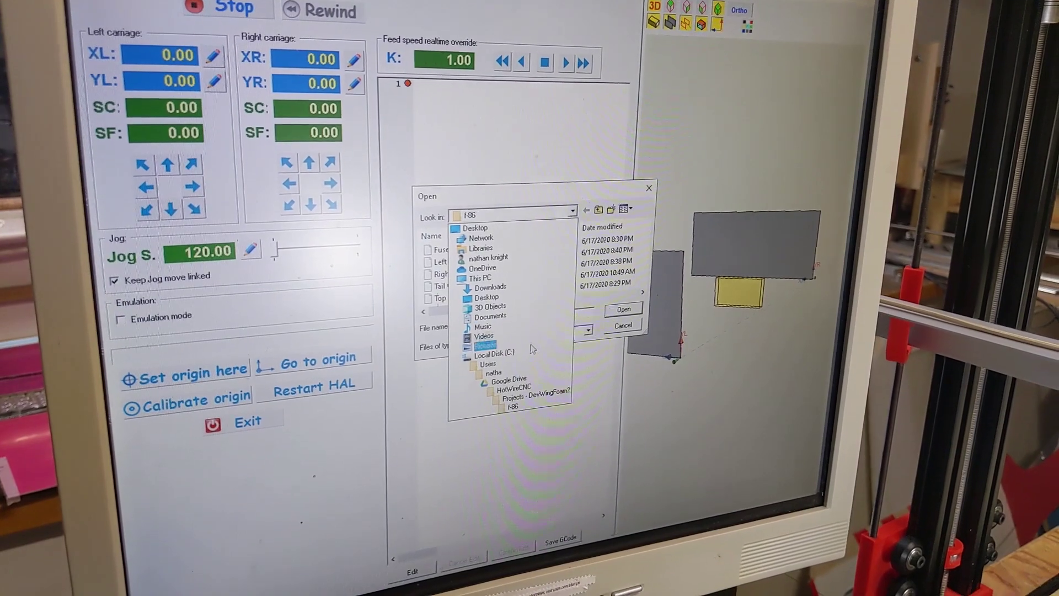
click(513, 393)
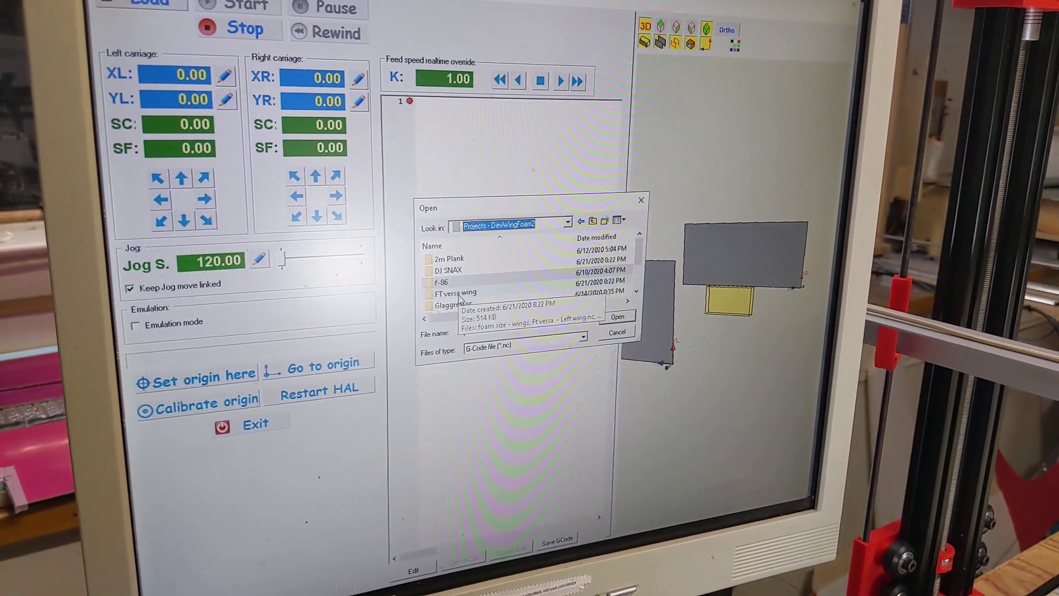
double_click(456, 293)
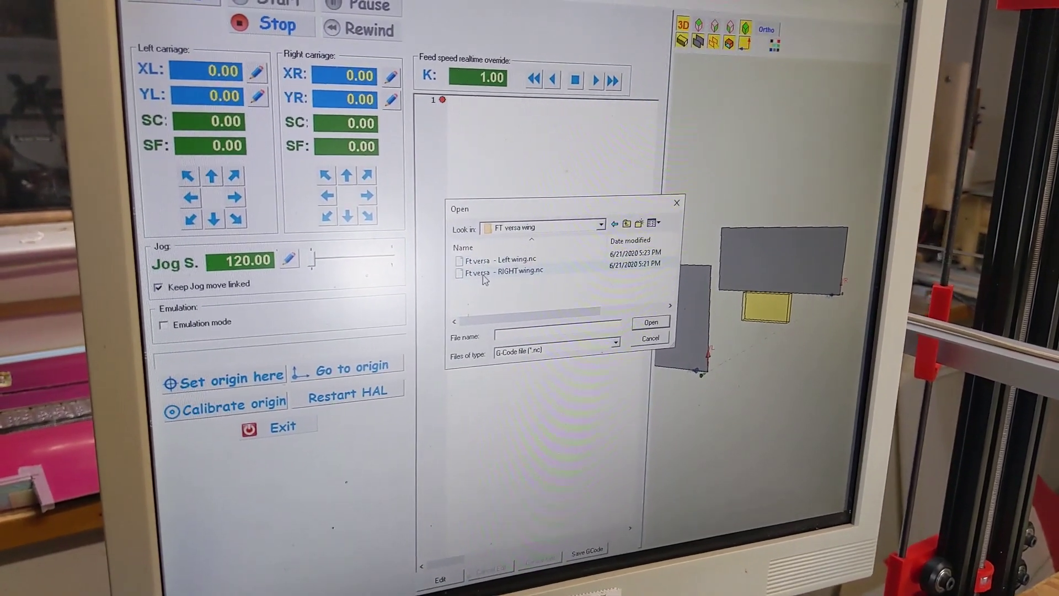
click(485, 272)
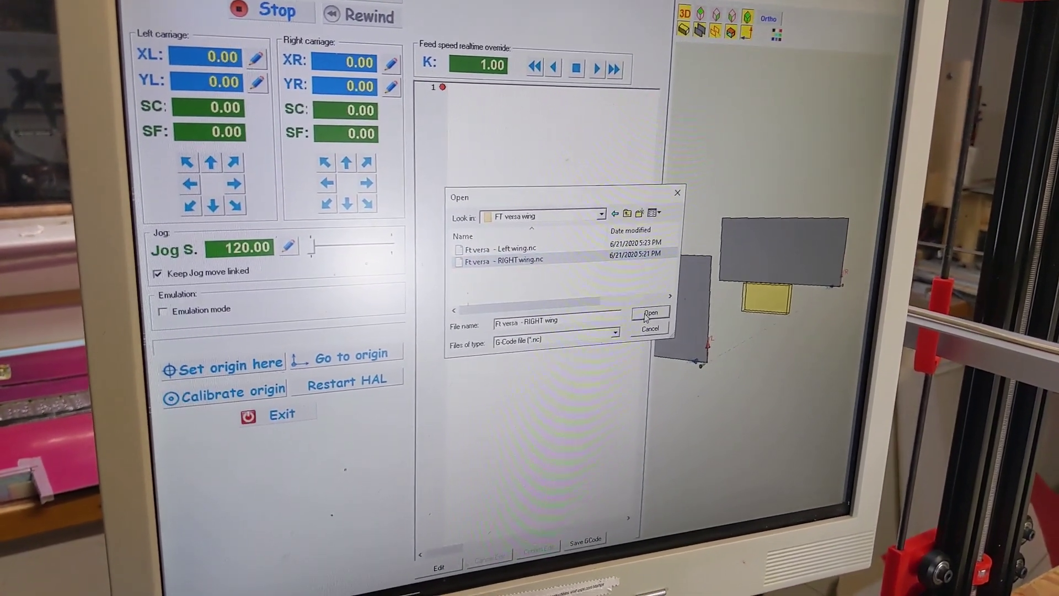
click(648, 314)
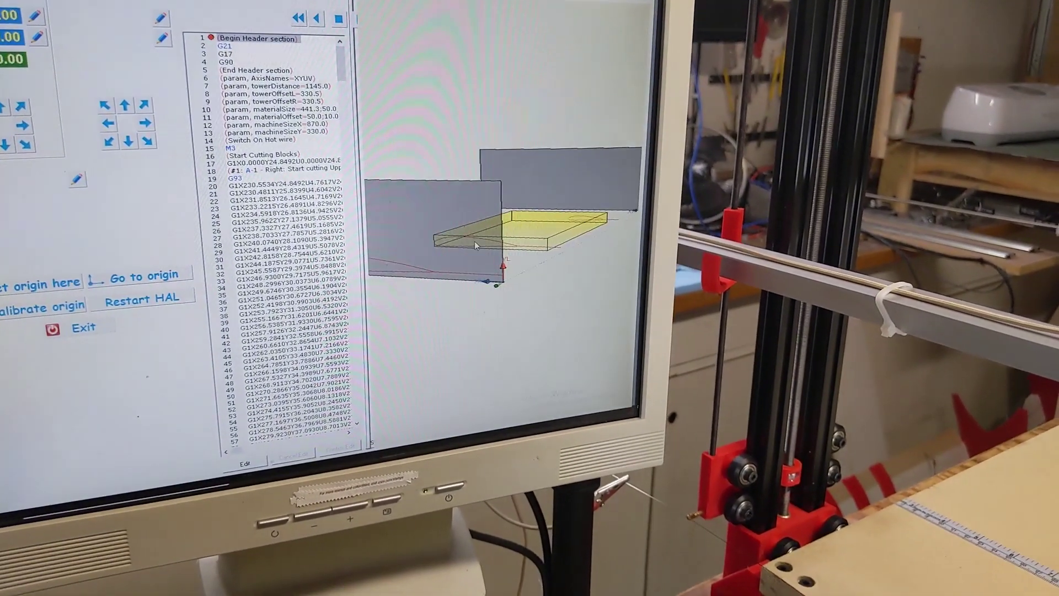
drag(475, 245, 498, 248)
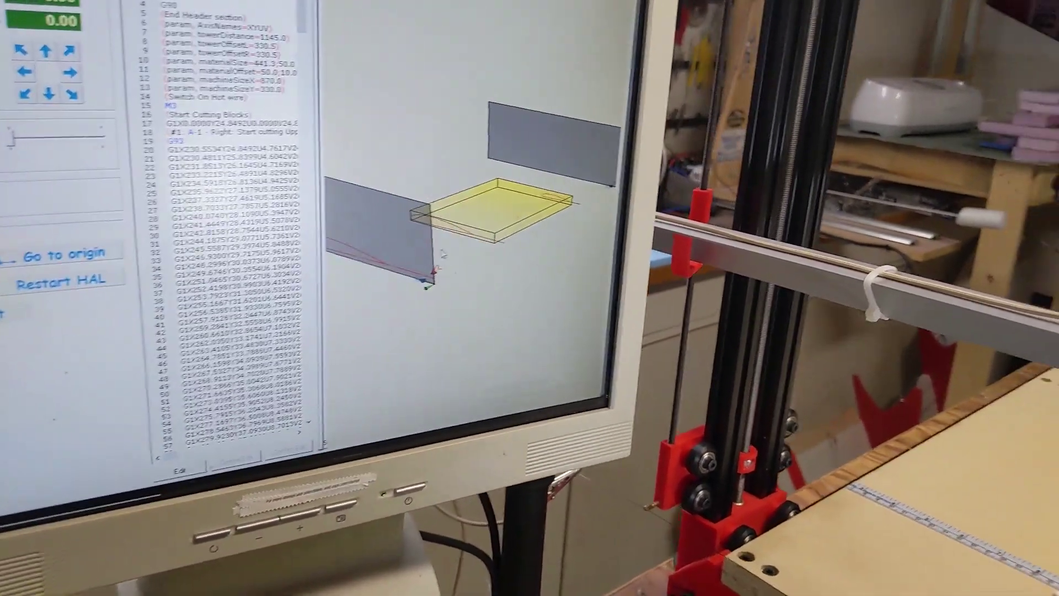